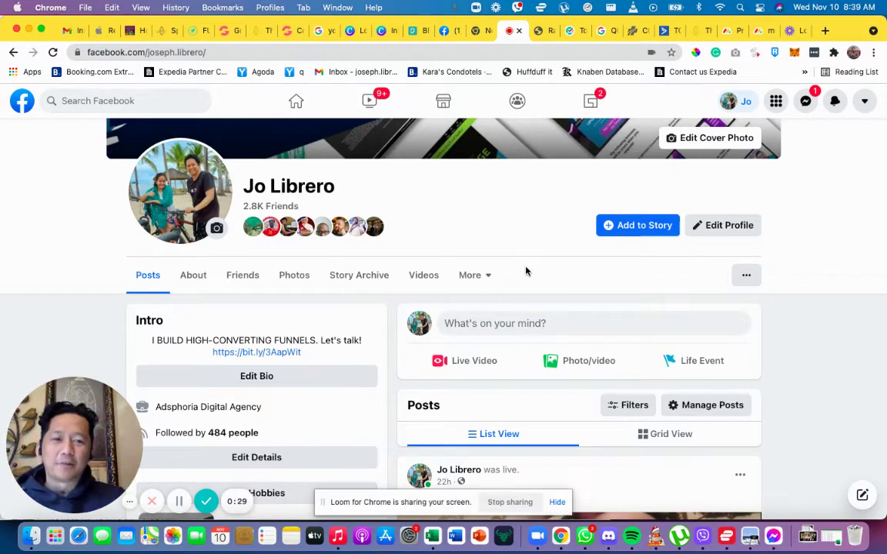
Start creating a live video from the post composer on the own profile.
scroll(526, 271, "up", 3)
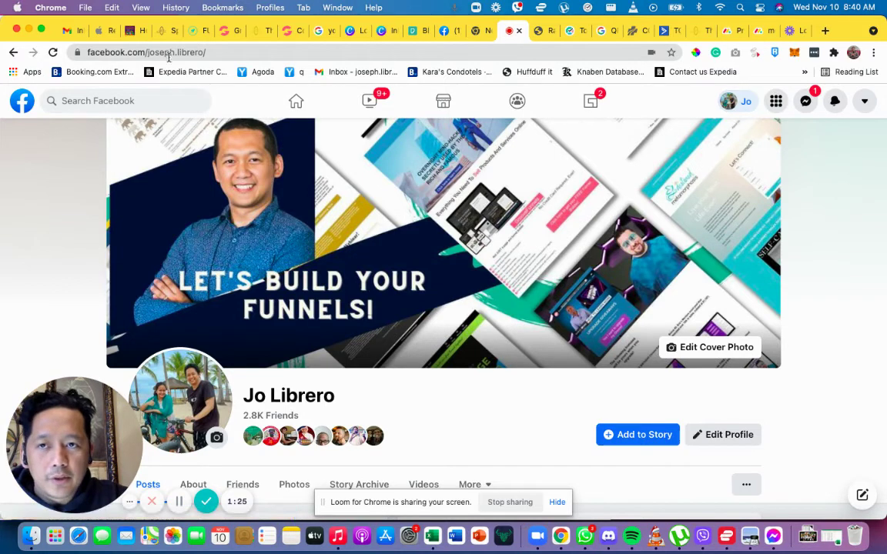
left_click(231, 52)
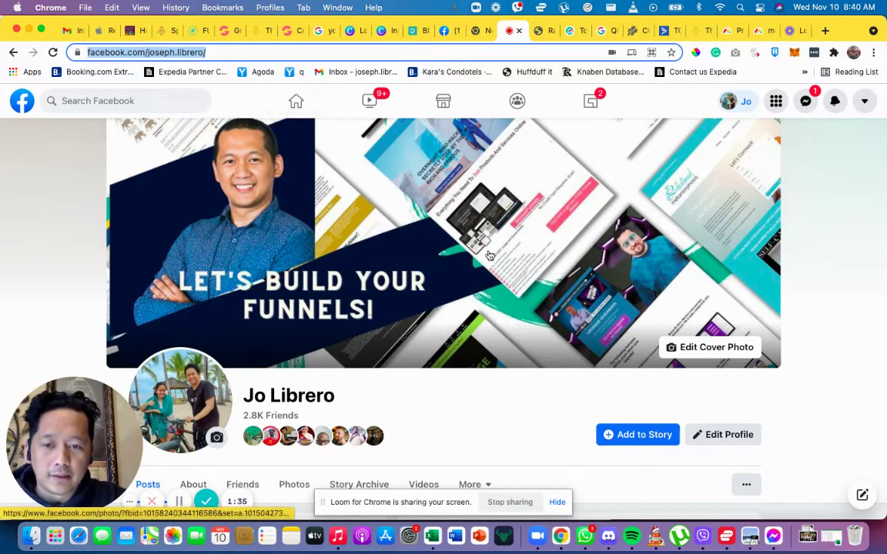
scroll(489, 256, "down", 4)
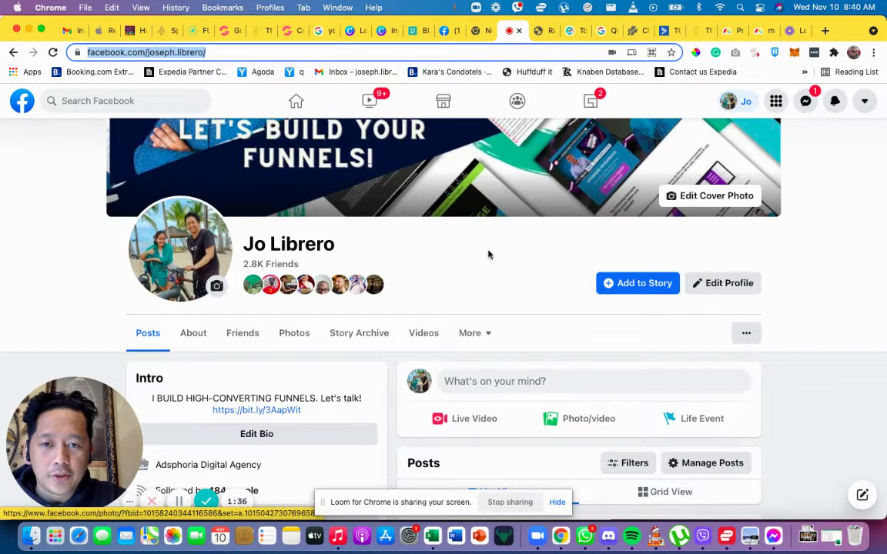
scroll(489, 254, "down", 2)
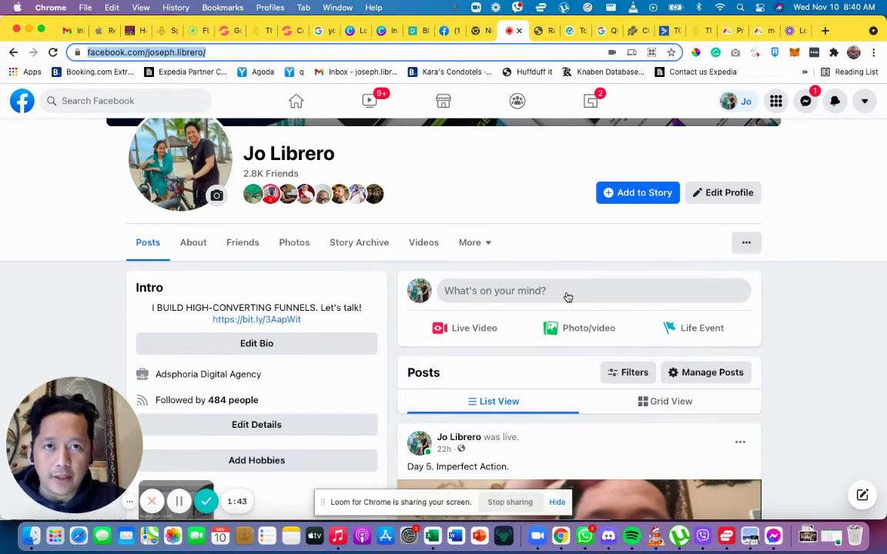
left_click(460, 331)
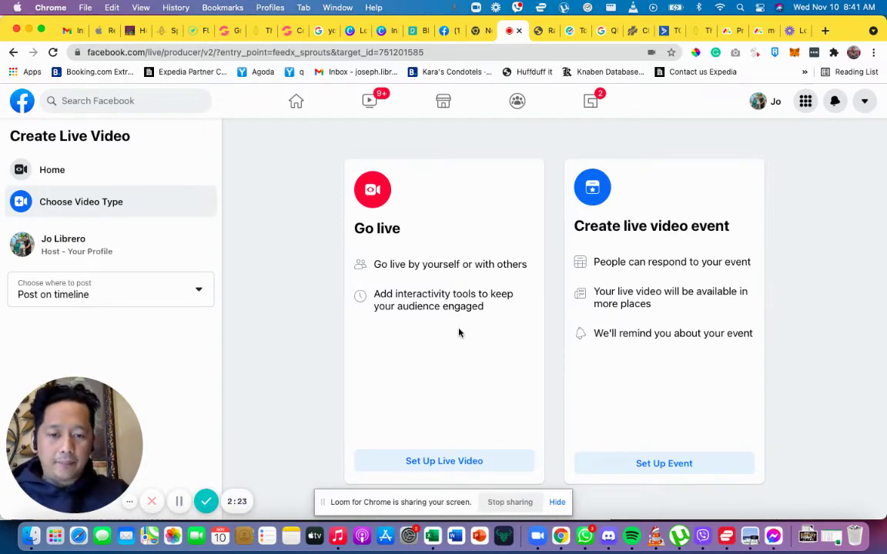
Review where the live video can be posted, keep Post on timeline, and set up a Go live video.
scroll(410, 423, "down", 1)
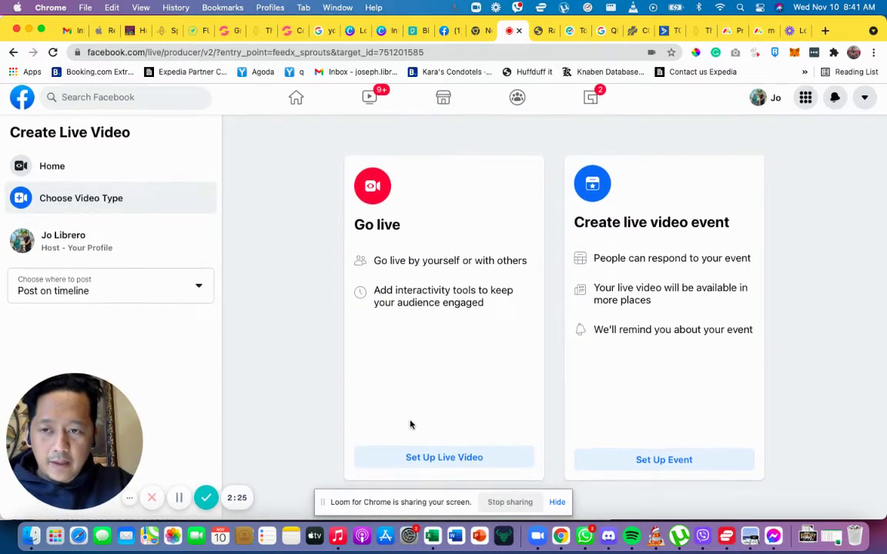
left_click(91, 301)
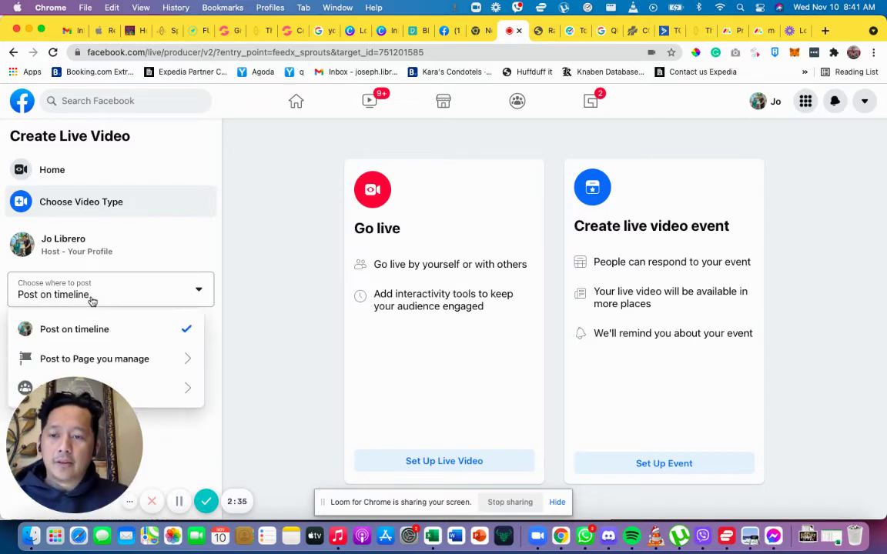
scroll(172, 308, "down", 1)
scroll(172, 312, "up", 1)
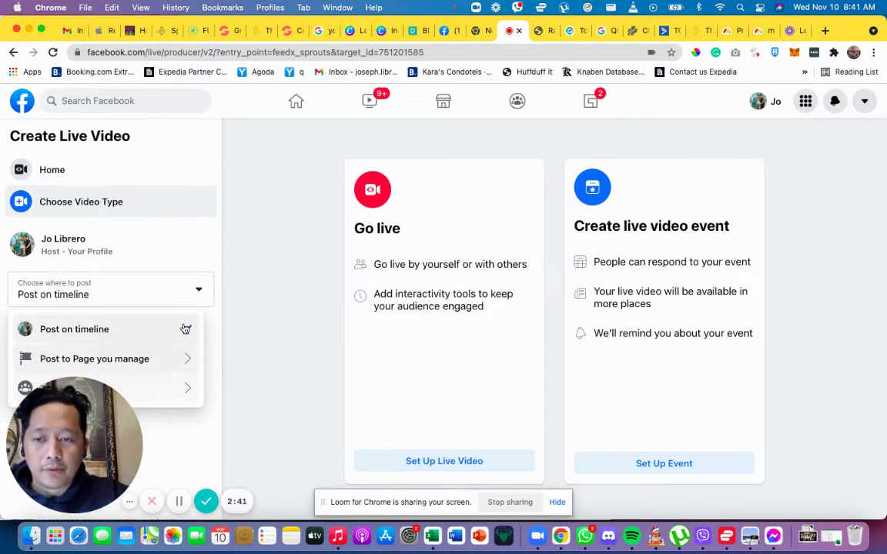
left_click(269, 334)
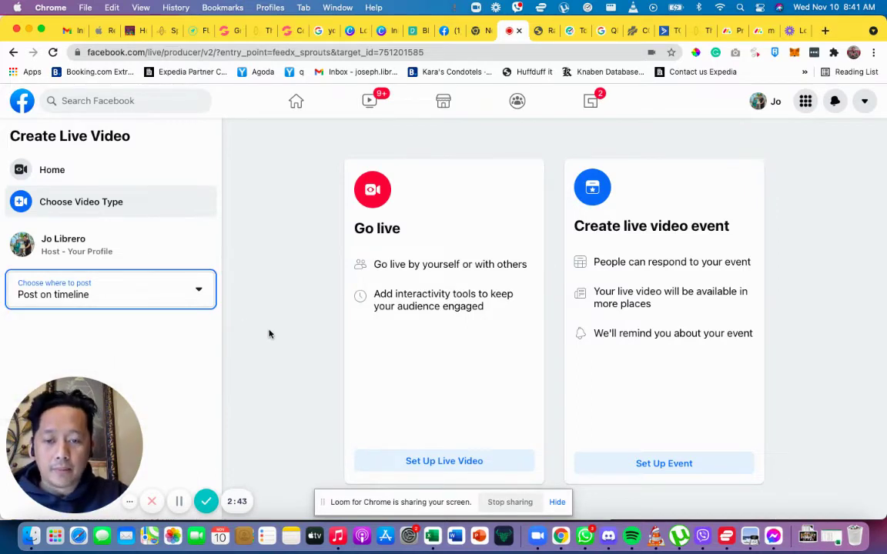
left_click(445, 462)
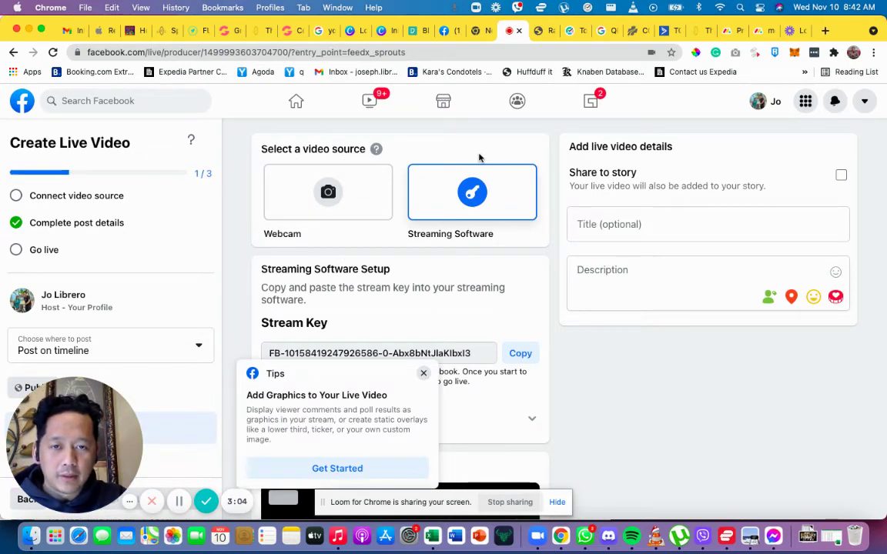
Choose Webcam as the video source and title the live video "Day 1. This is my first go live video!".
left_click(423, 372)
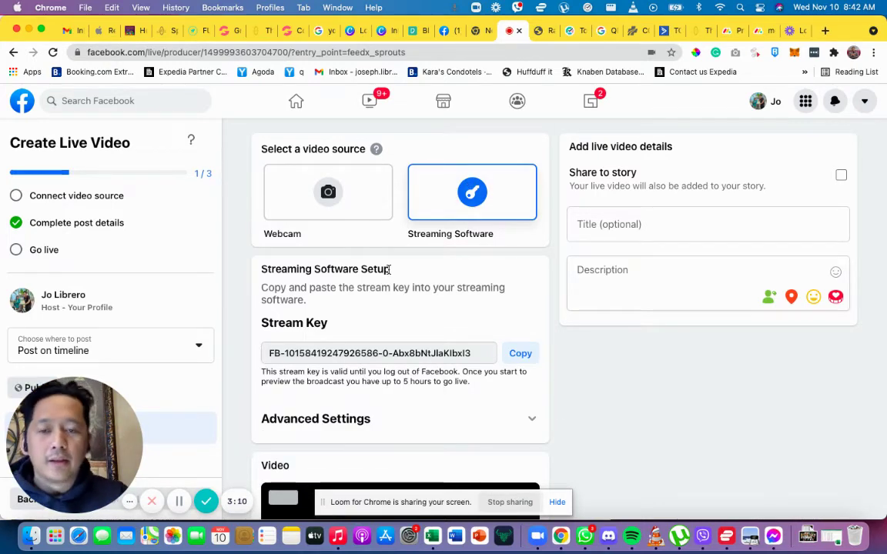
left_click(324, 200)
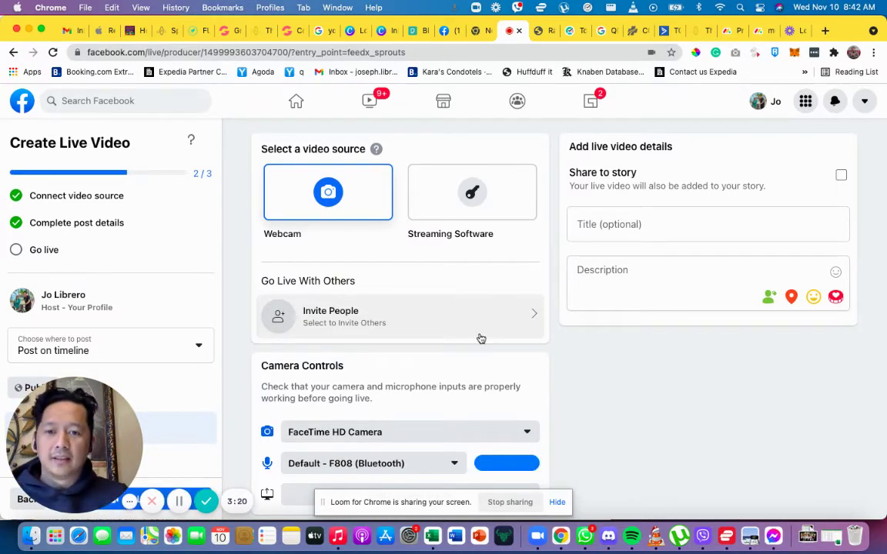
left_click(712, 217)
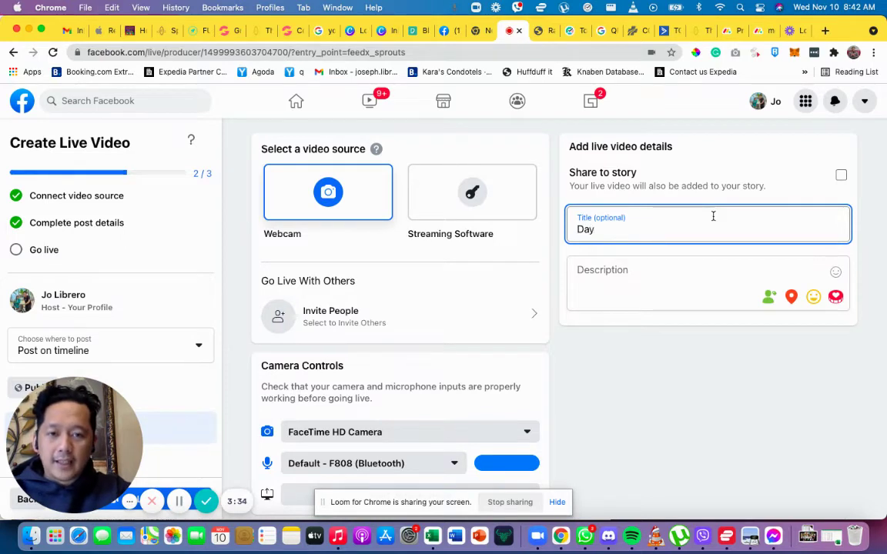
type("1. This is a")
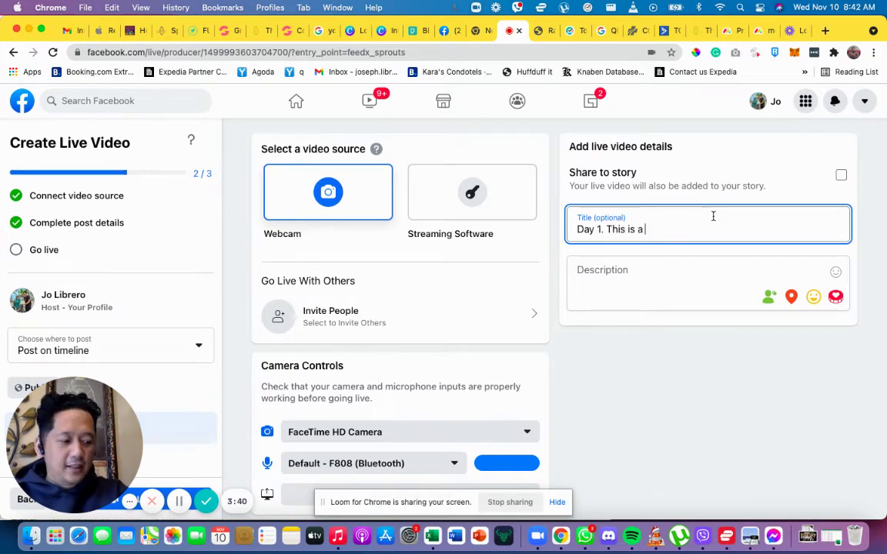
type("mppo")
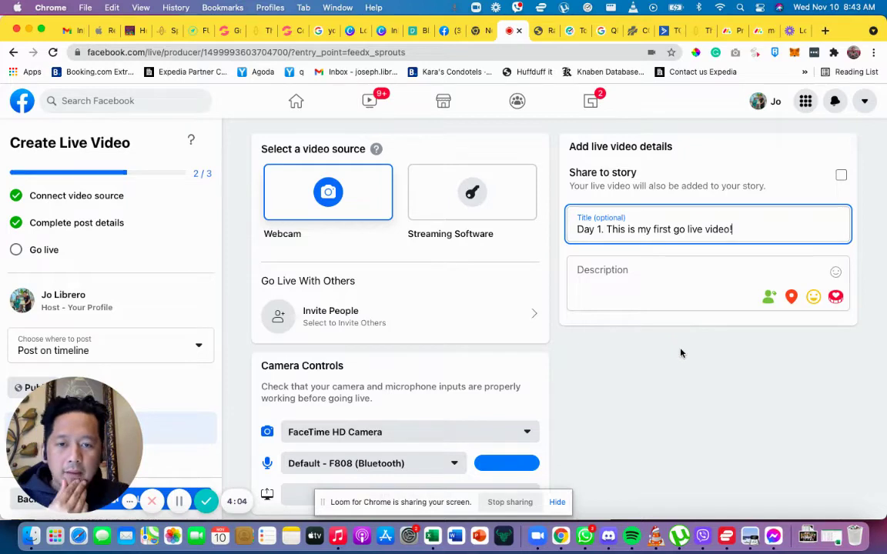
left_click(679, 287)
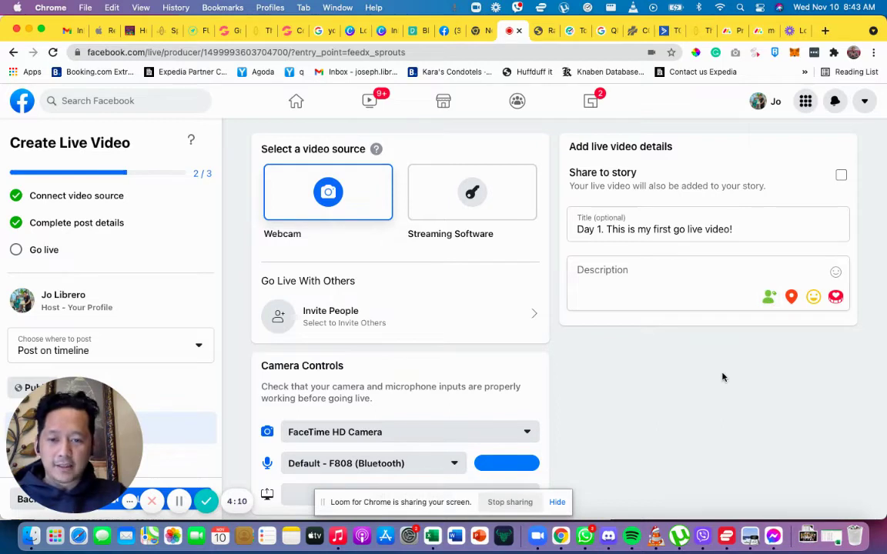
Set the microphone for the live video to Internal Microphone (Built-in).
scroll(722, 377, "down", 3)
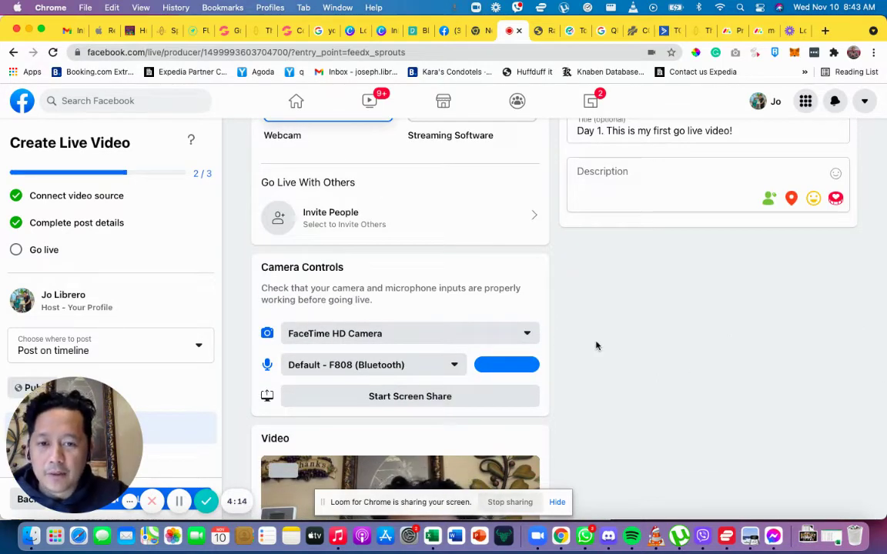
left_click(367, 367)
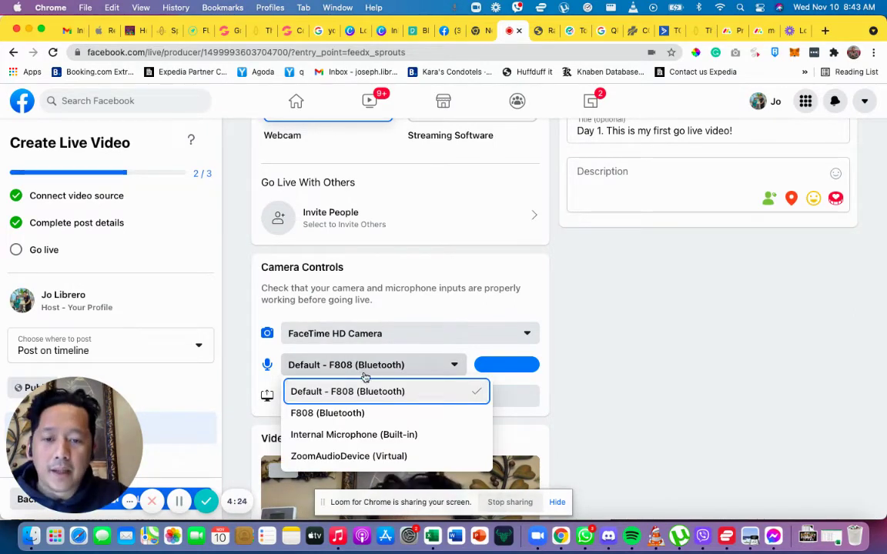
left_click(368, 435)
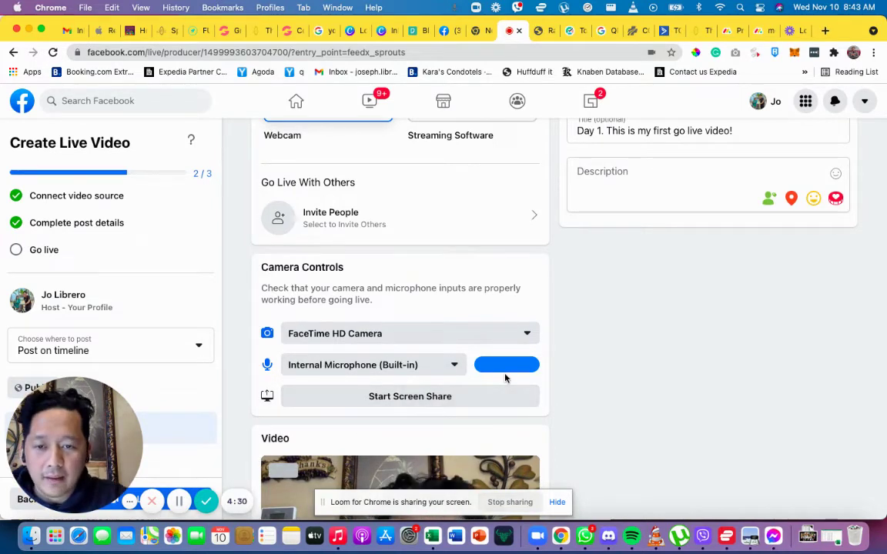
Check the webcam preview and start the live broadcast.
scroll(505, 377, "down", 2)
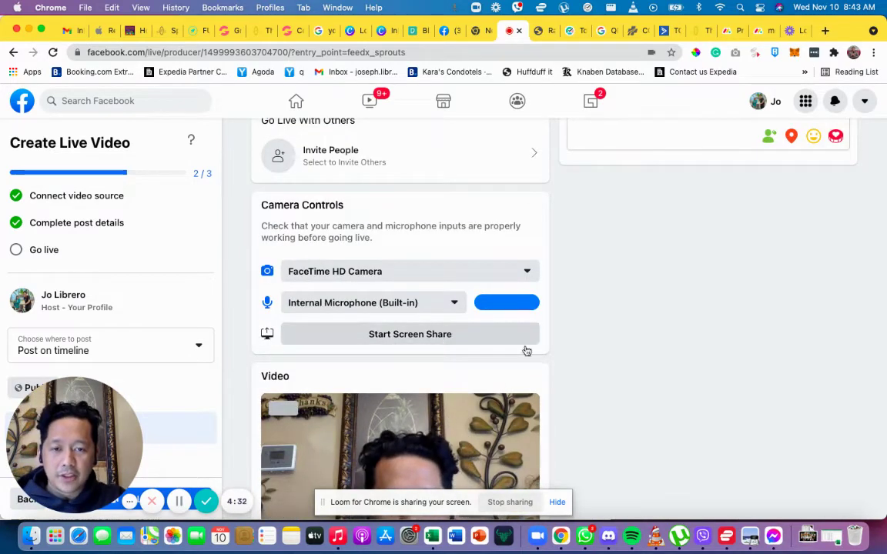
scroll(527, 348, "down", 5)
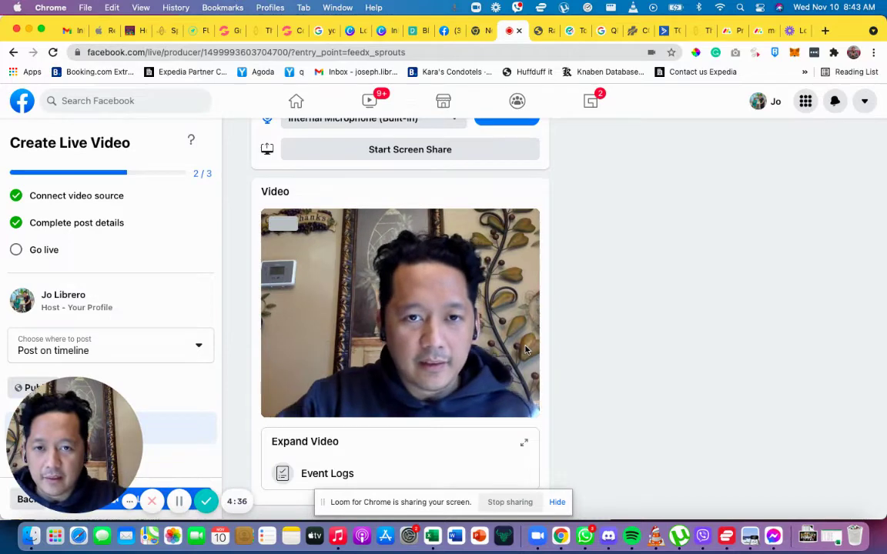
scroll(525, 351, "up", 4)
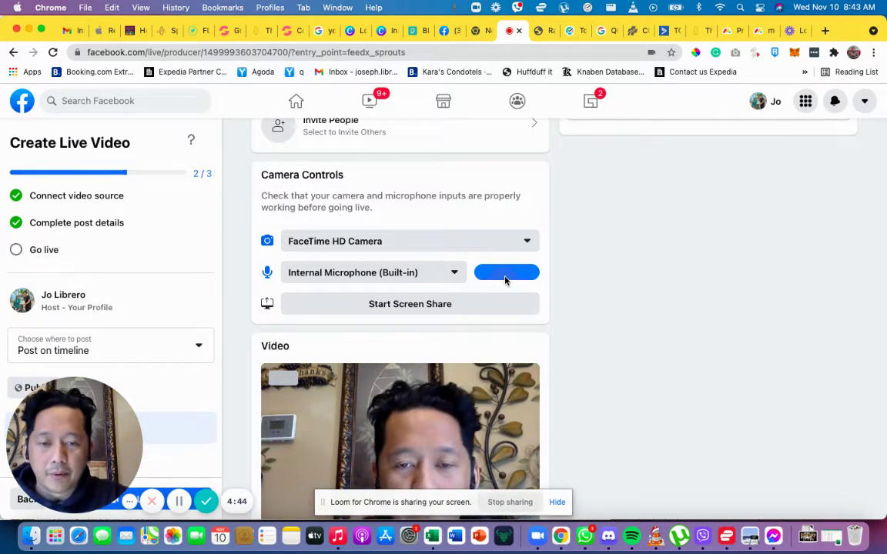
scroll(505, 281, "down", 3)
scroll(505, 281, "down", 1)
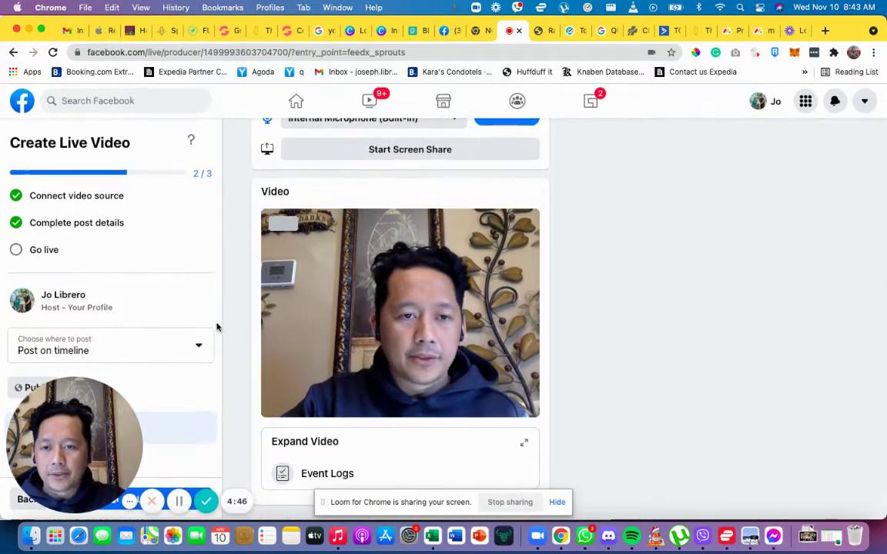
scroll(216, 327, "down", 1)
scroll(216, 328, "down", 2)
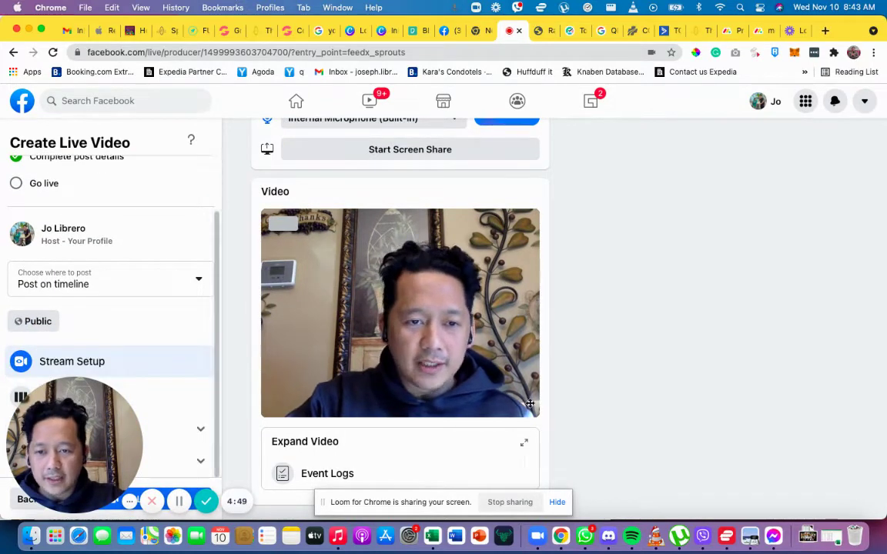
left_click_drag(705, 276, 732, 218)
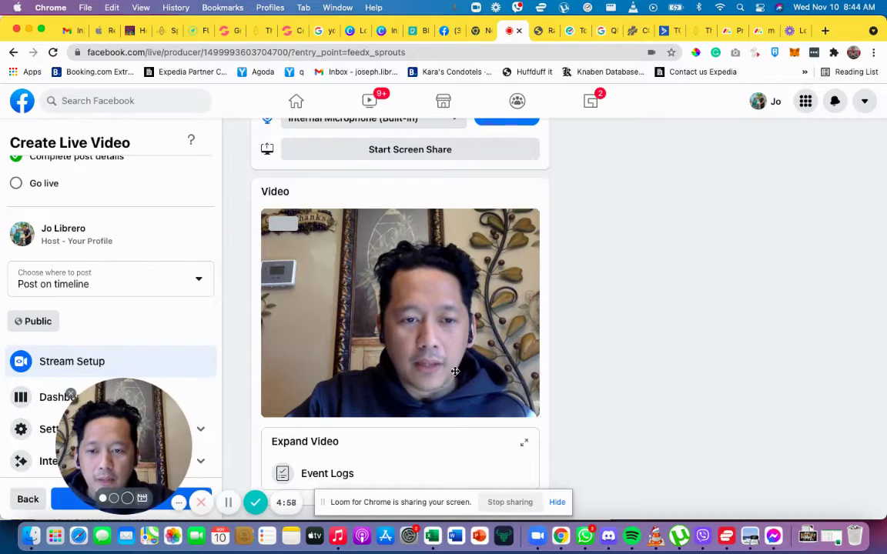
left_click_drag(628, 310, 633, 314)
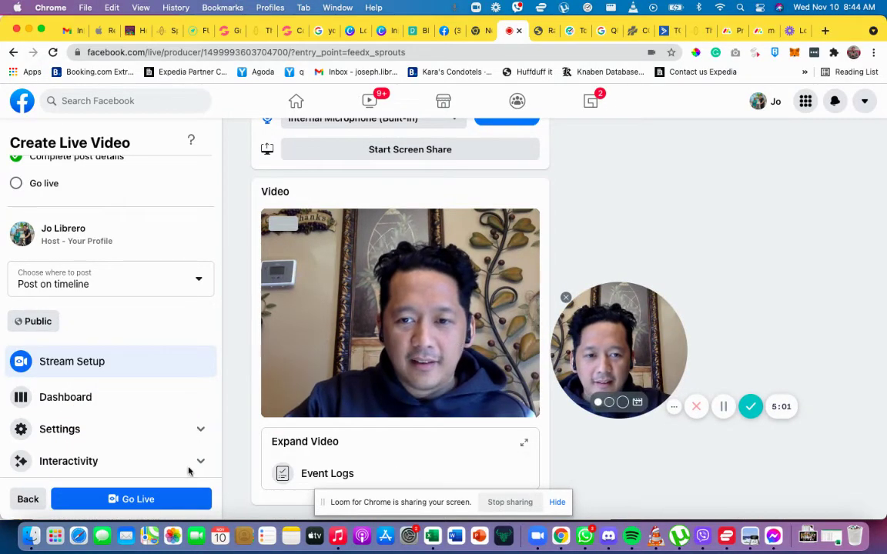
left_click(138, 499)
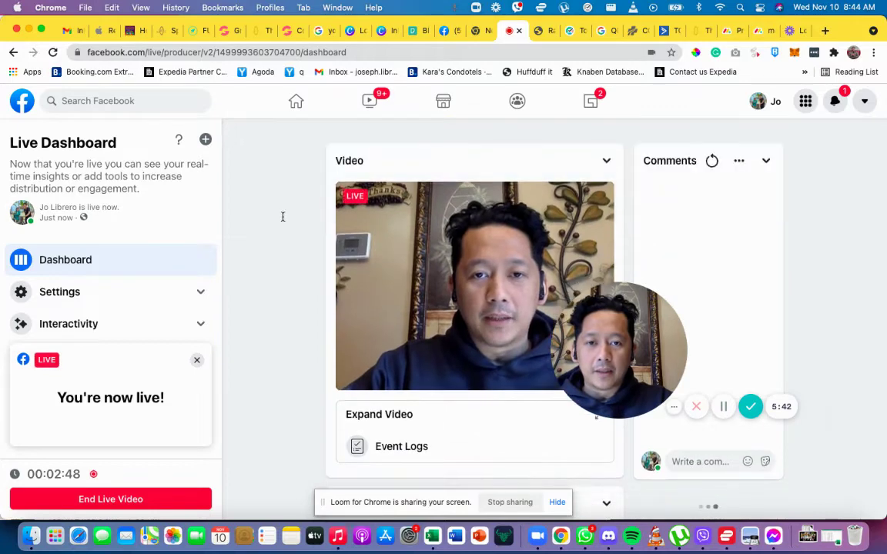
Review the live dashboard's insights and end the live video.
scroll(282, 221, "down", 2)
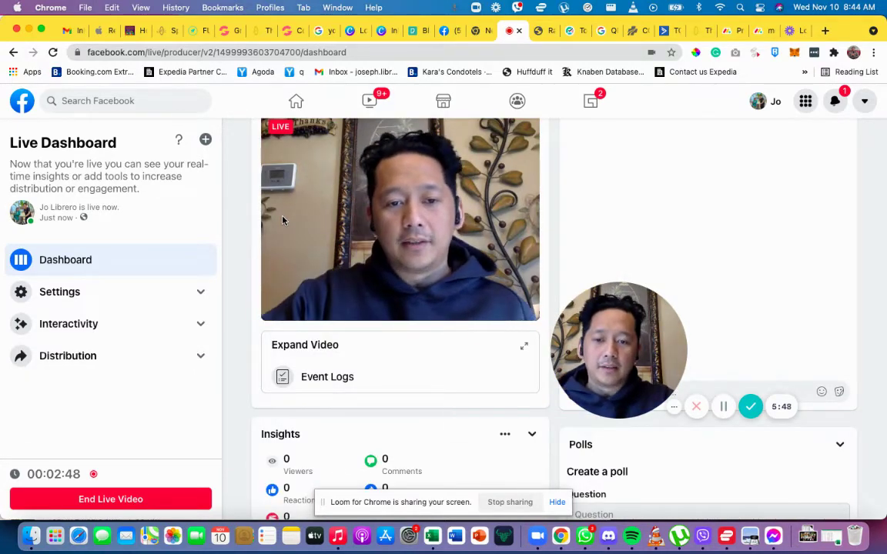
scroll(282, 221, "down", 3)
scroll(283, 220, "up", 4)
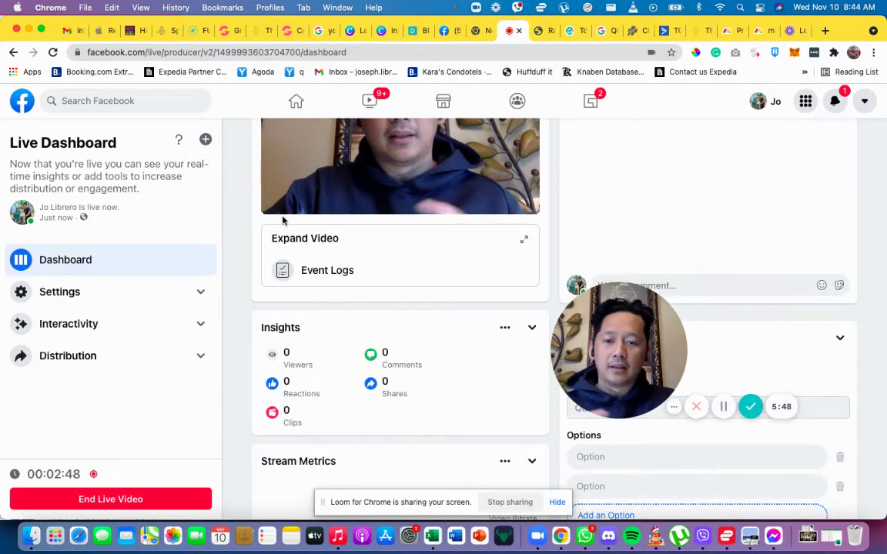
scroll(282, 221, "up", 1)
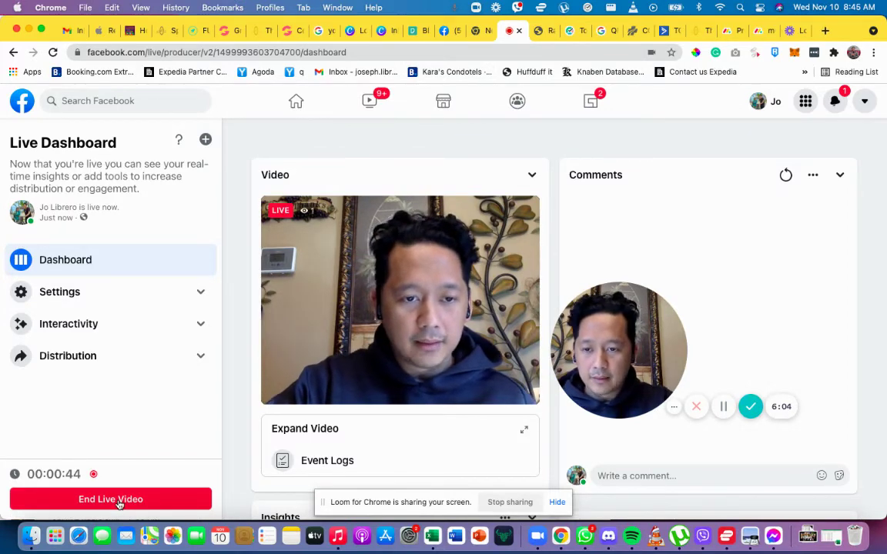
left_click(119, 501)
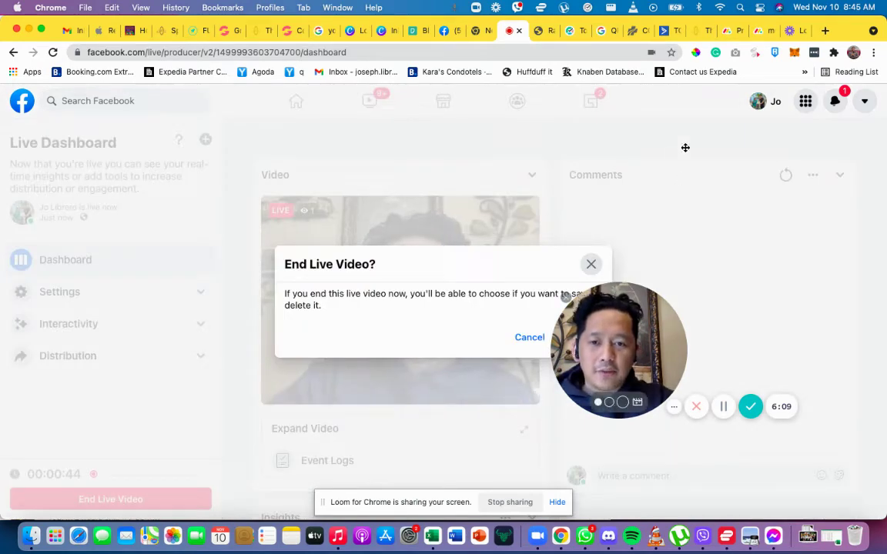
left_click_drag(685, 147, 682, 149)
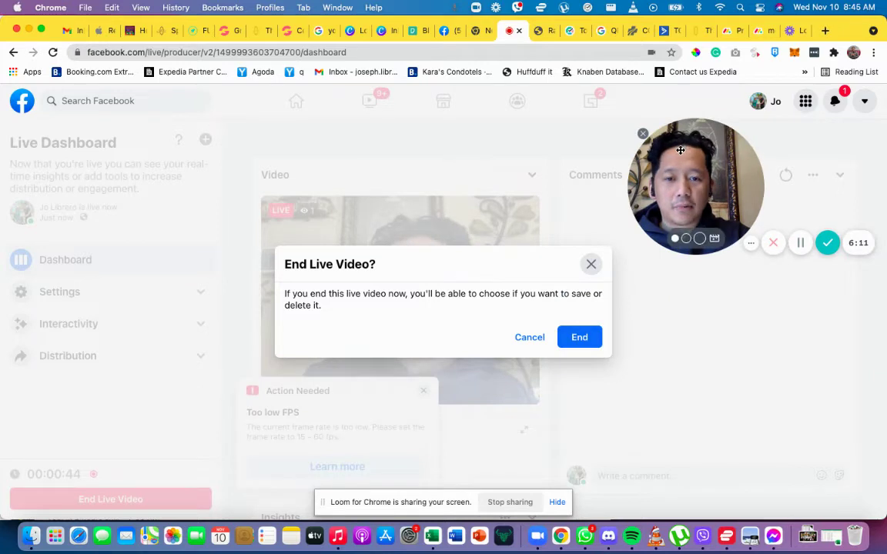
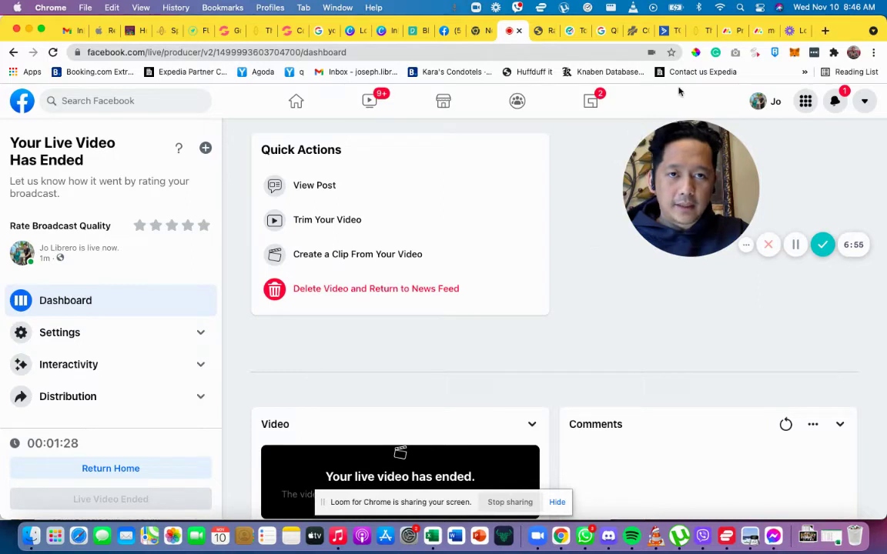
Return to the own profile page and close the open chat window.
left_click(773, 106)
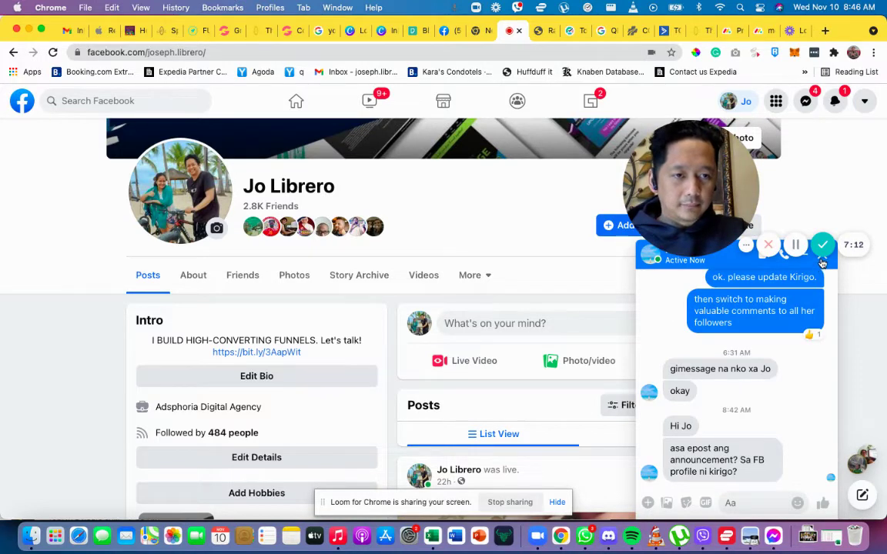
left_click(822, 262)
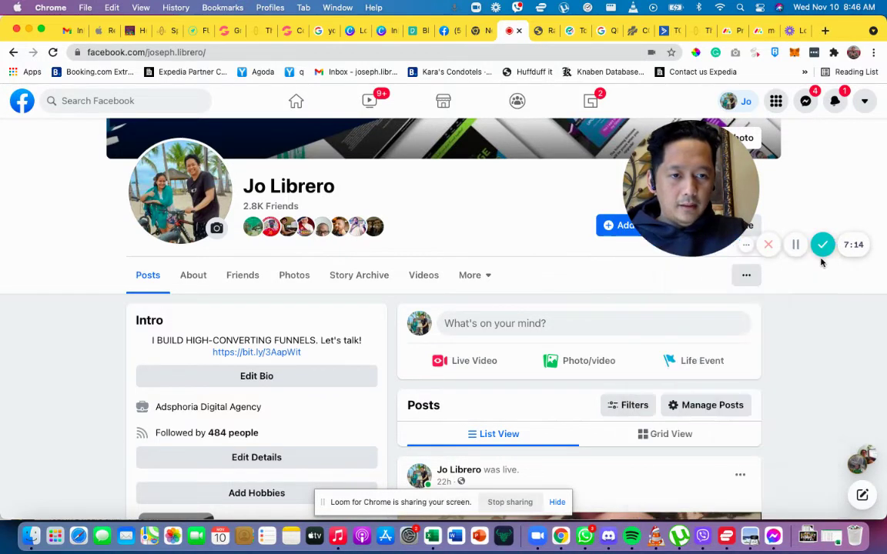
Check the profile timeline for the ended live video and reload the page to refresh the posts.
scroll(719, 384, "down", 3)
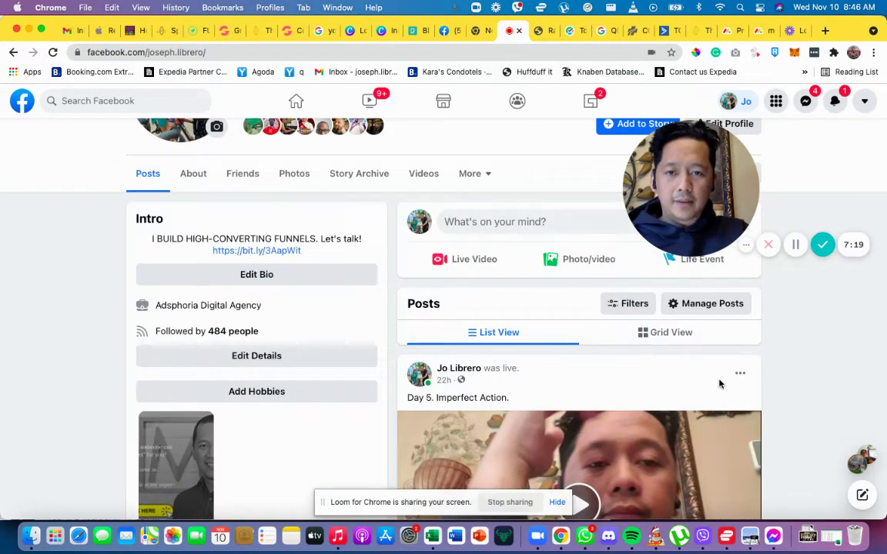
scroll(719, 383, "down", 4)
scroll(719, 383, "up", 5)
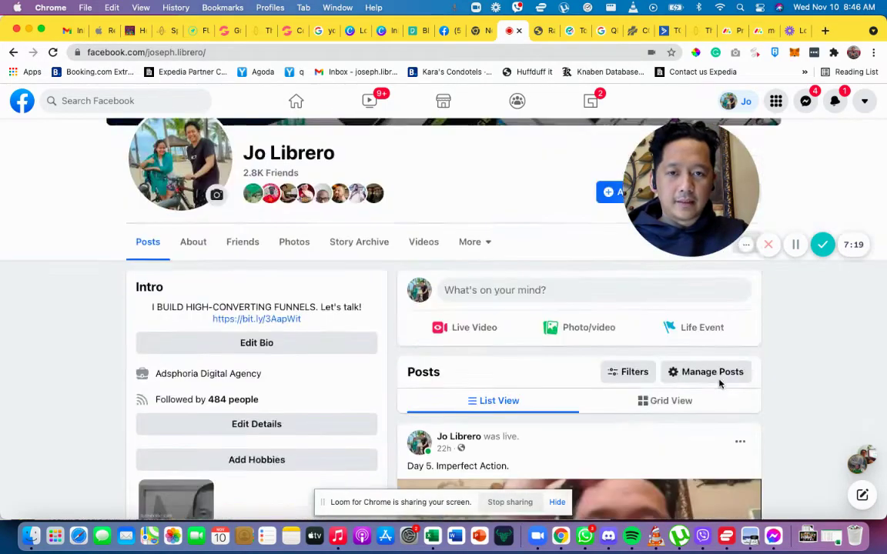
scroll(719, 383, "up", 4)
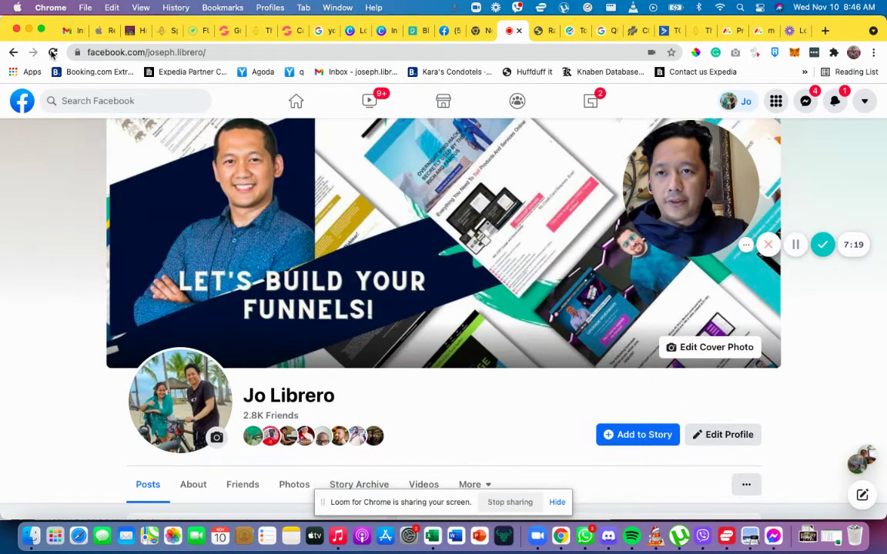
left_click(52, 53)
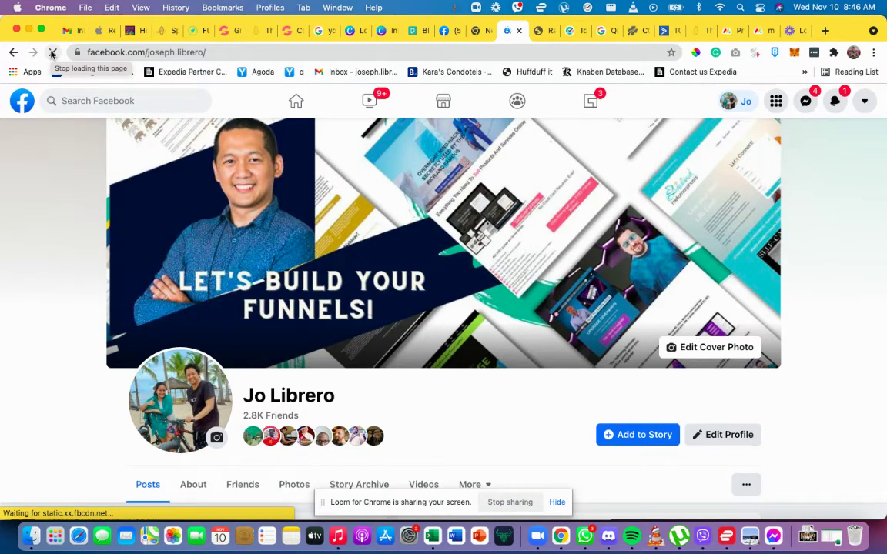
left_click(52, 53)
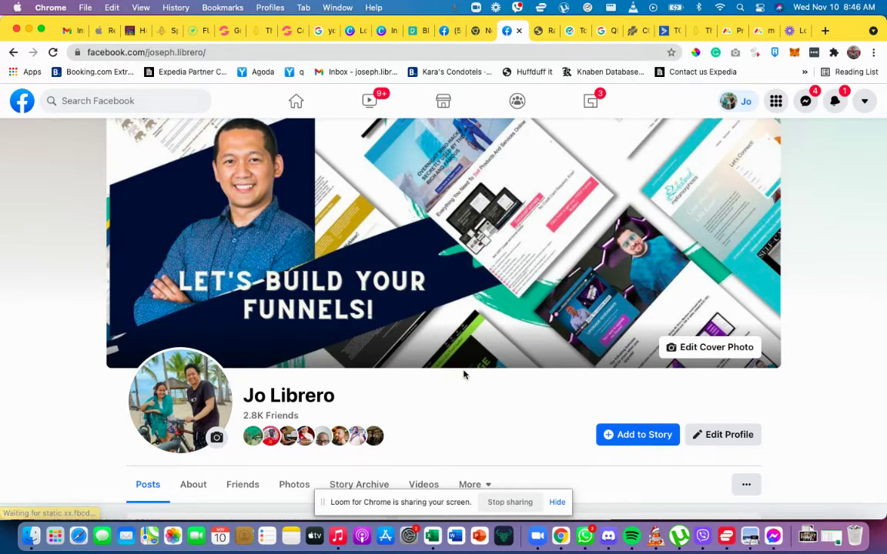
Examine the newly published live video post on the profile timeline, including its video, reaction and comment areas.
scroll(463, 375, "down", 10)
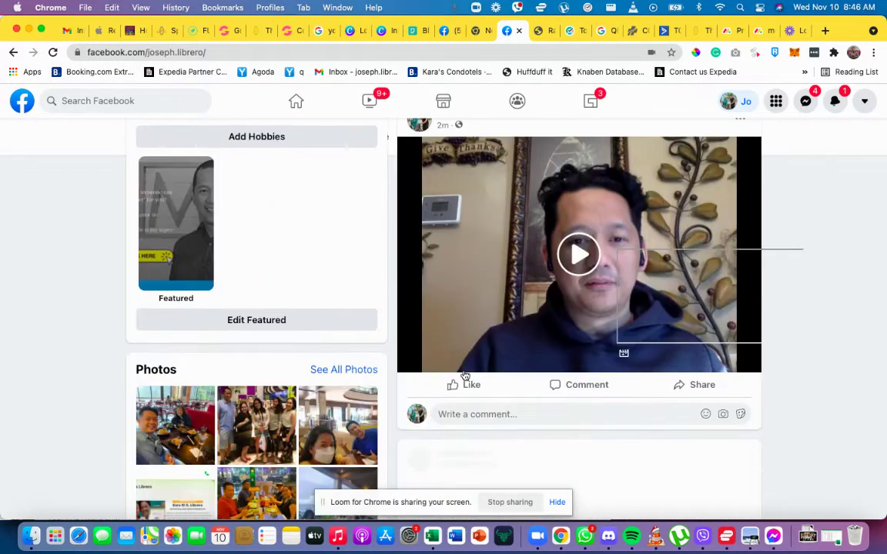
scroll(464, 375, "up", 2)
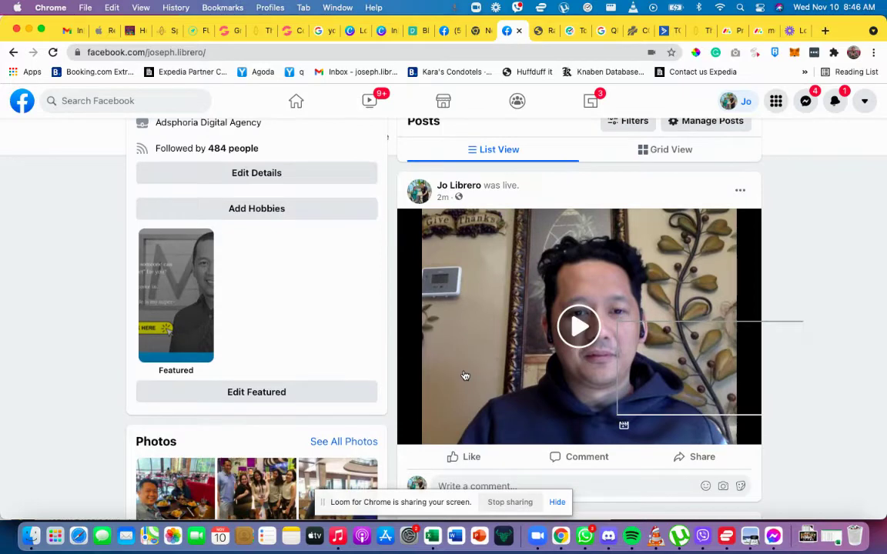
scroll(465, 376, "down", 2)
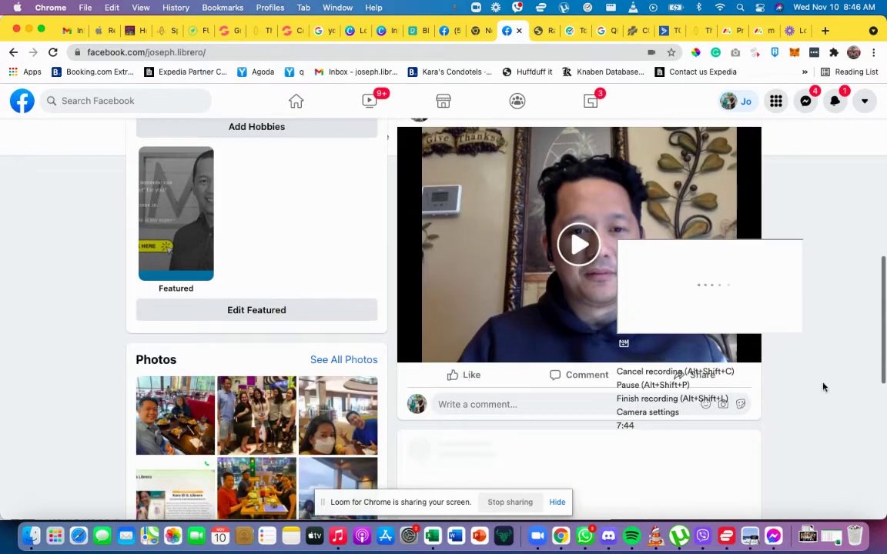
scroll(822, 387, "down", 1)
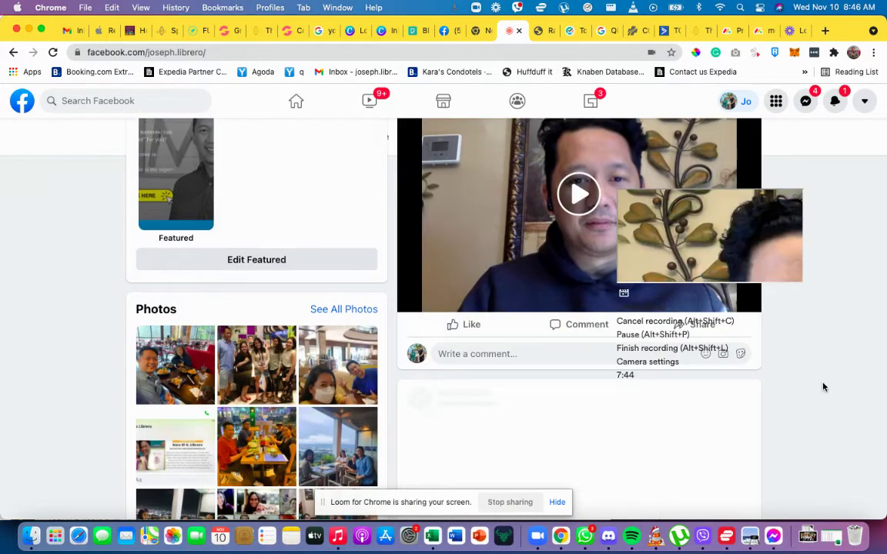
scroll(822, 386, "up", 10)
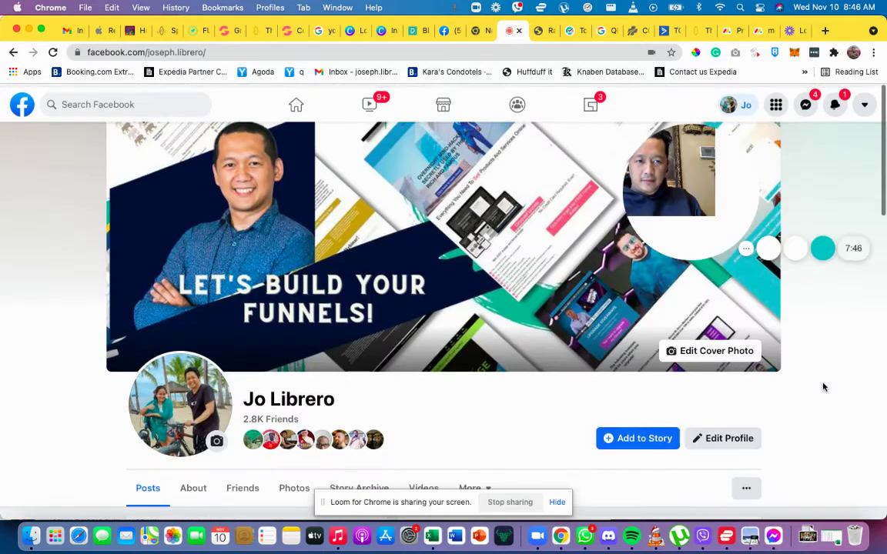
scroll(822, 387, "down", 1)
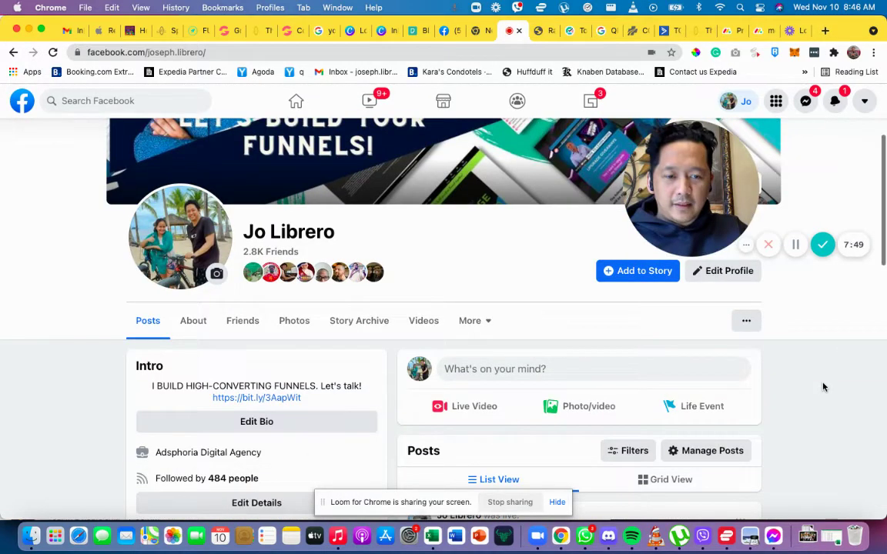
scroll(822, 387, "down", 5)
scroll(822, 387, "down", 1)
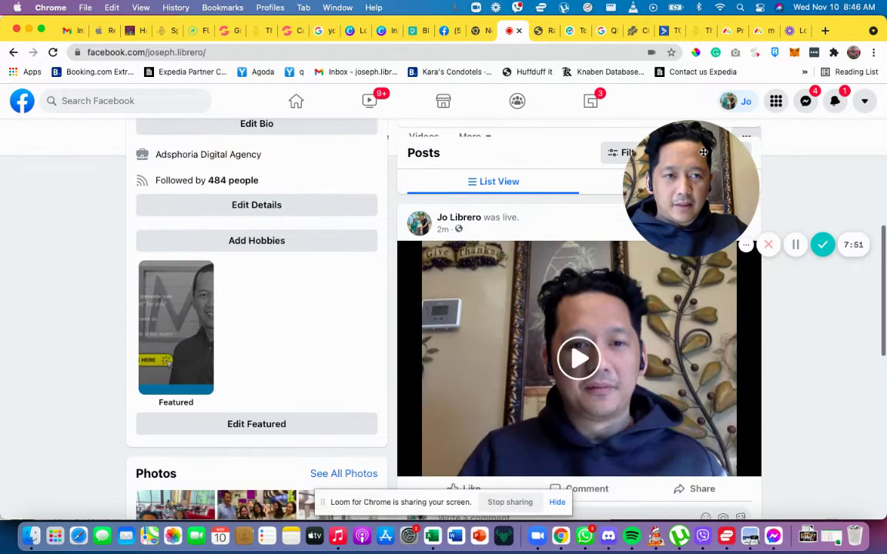
left_click_drag(217, 224, 88, 250)
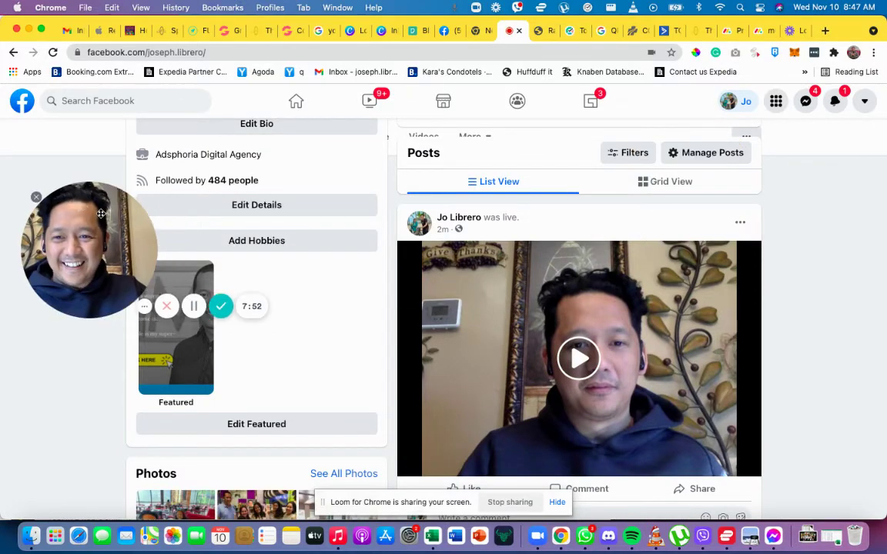
scroll(752, 359, "down", 2)
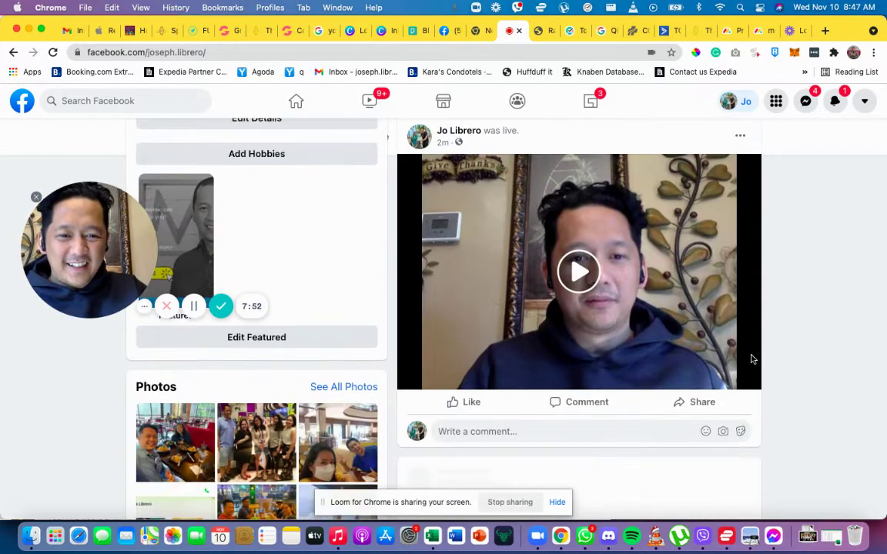
scroll(752, 359, "down", 5)
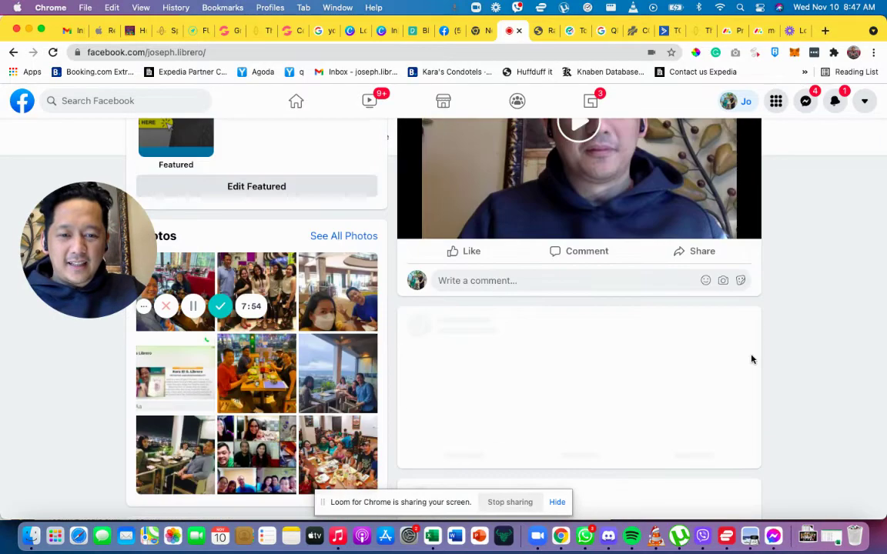
scroll(752, 359, "up", 5)
scroll(752, 359, "down", 1)
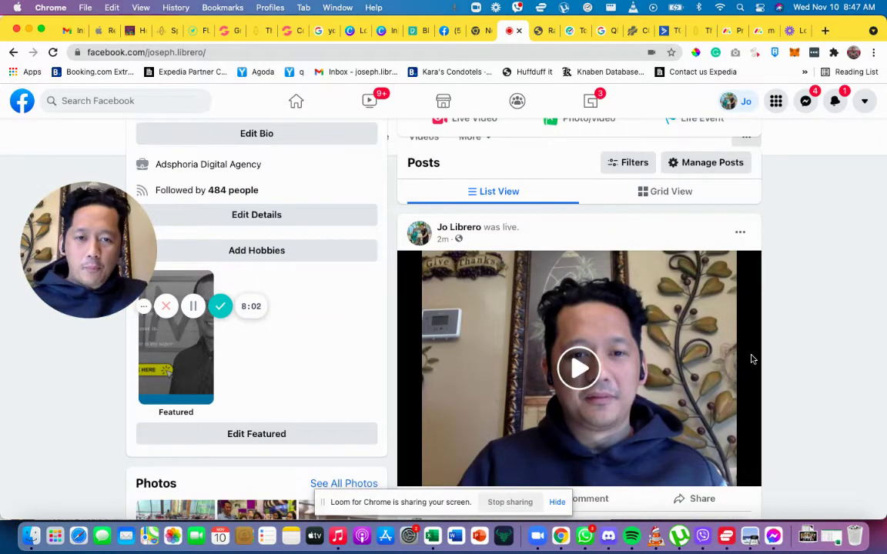
scroll(752, 358, "up", 5)
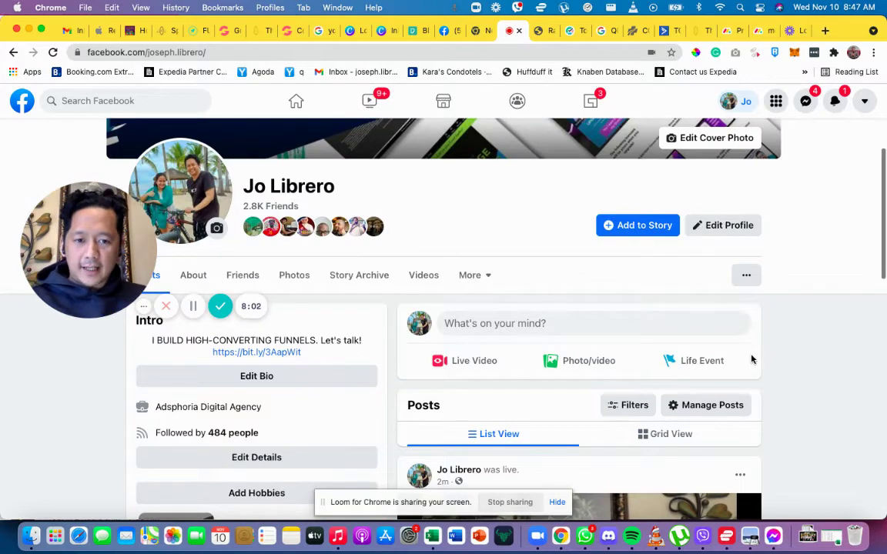
scroll(752, 359, "down", 1)
scroll(752, 359, "down", 5)
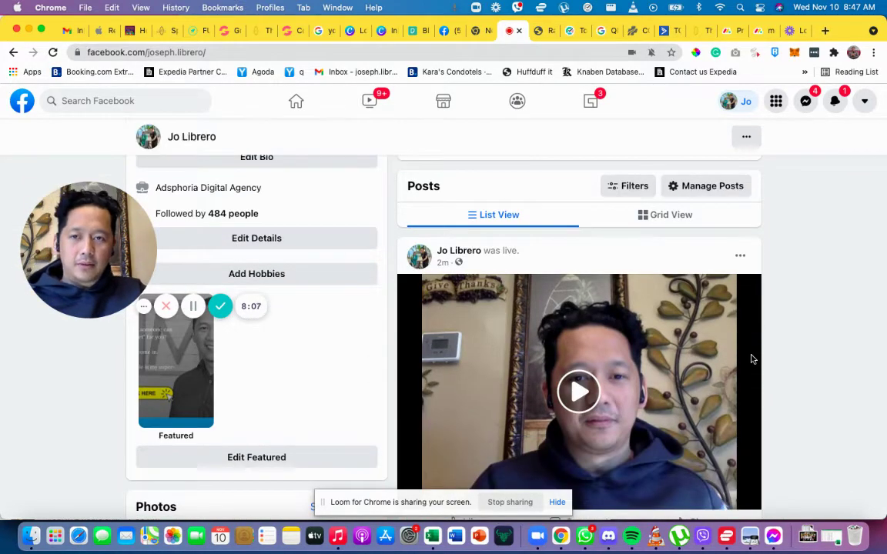
scroll(752, 358, "down", 3)
scroll(752, 359, "down", 2)
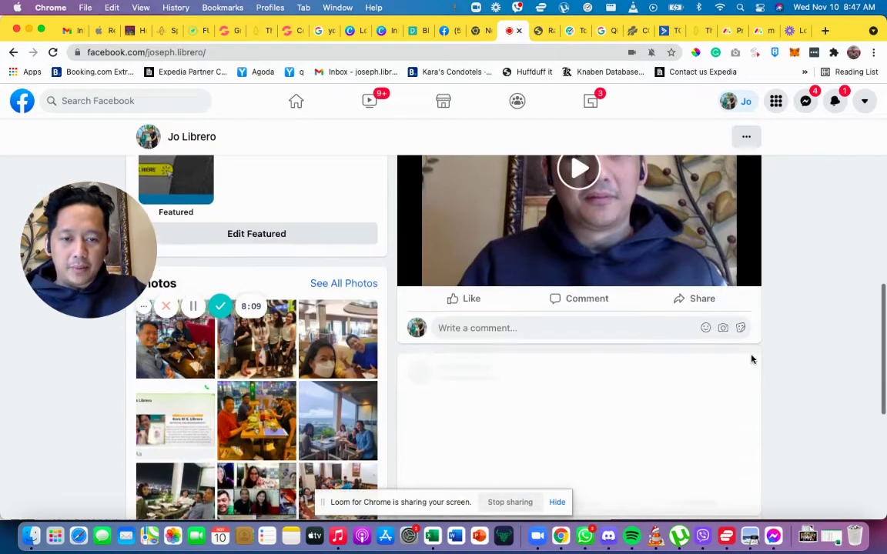
scroll(753, 359, "up", 3)
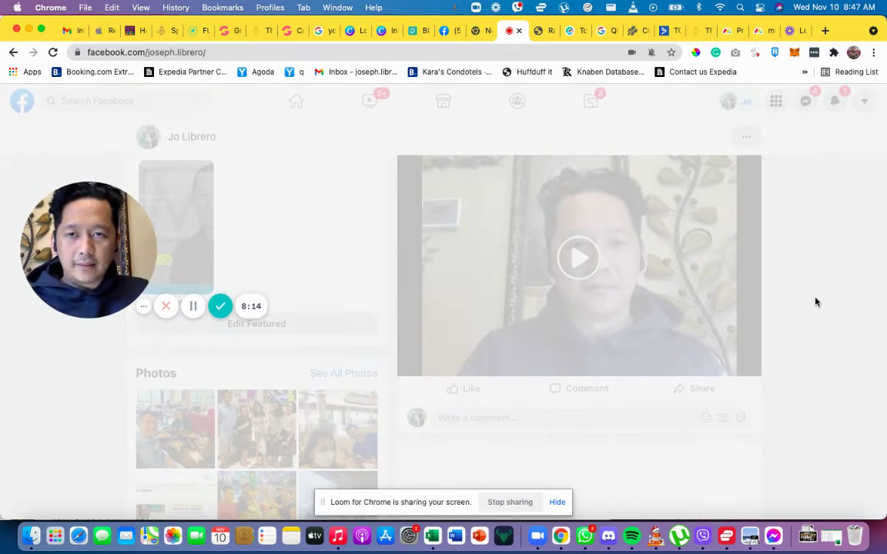
scroll(816, 302, "up", 3)
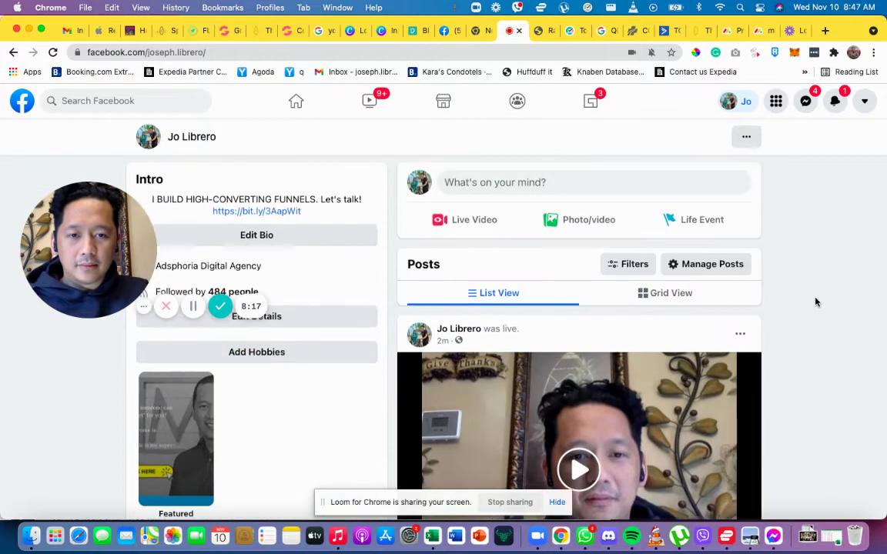
scroll(816, 301, "down", 1)
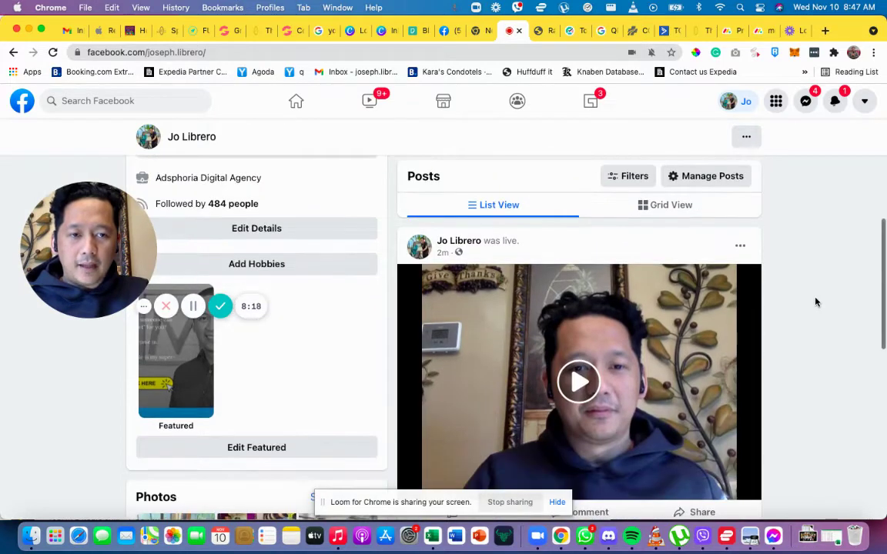
Try to move the newest live video post on the timeline to the trash and accept the confirmation.
left_click(739, 249)
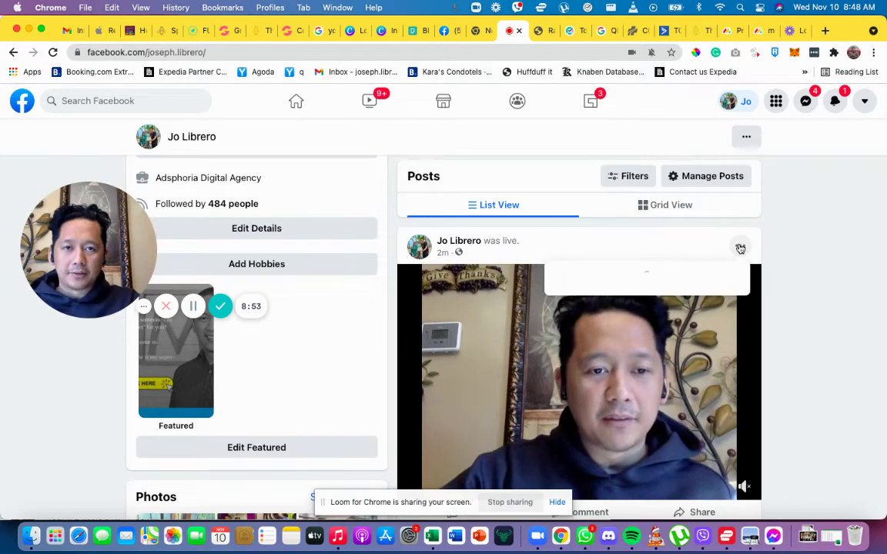
left_click(447, 34)
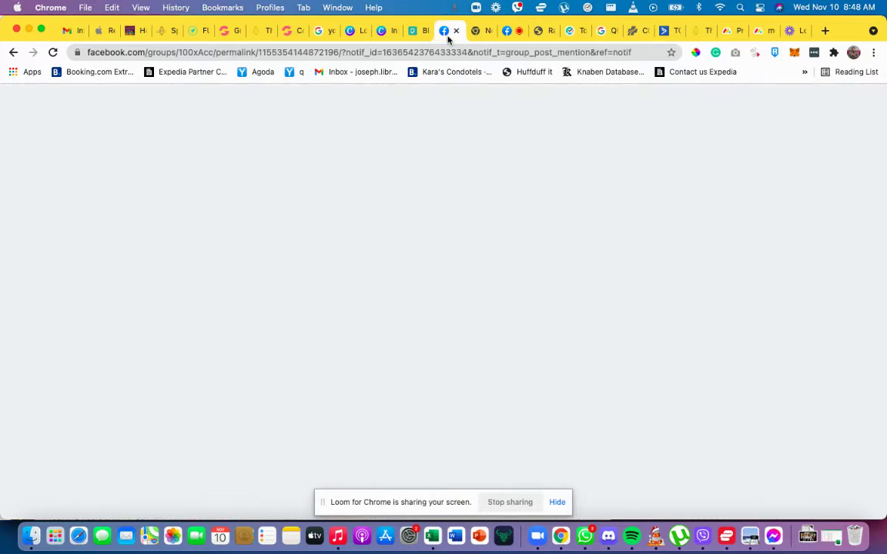
left_click(507, 32)
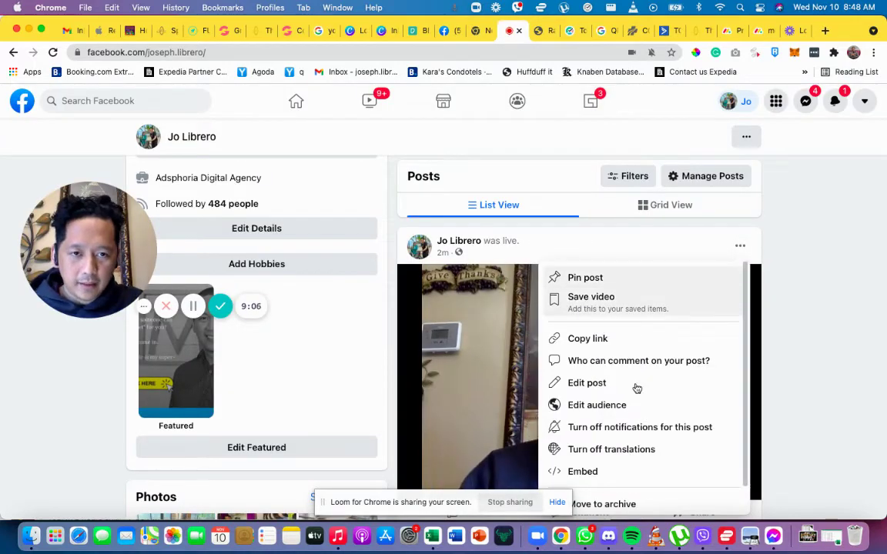
scroll(635, 387, "down", 2)
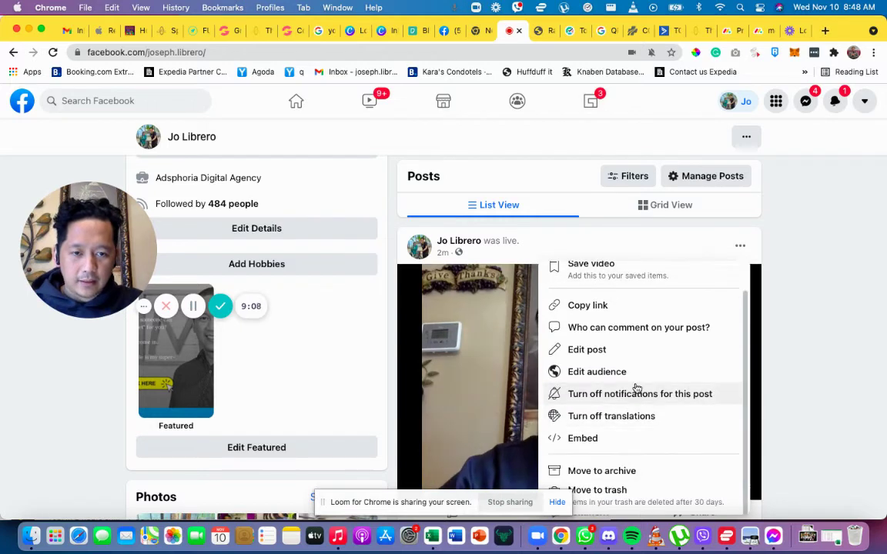
left_click(624, 491)
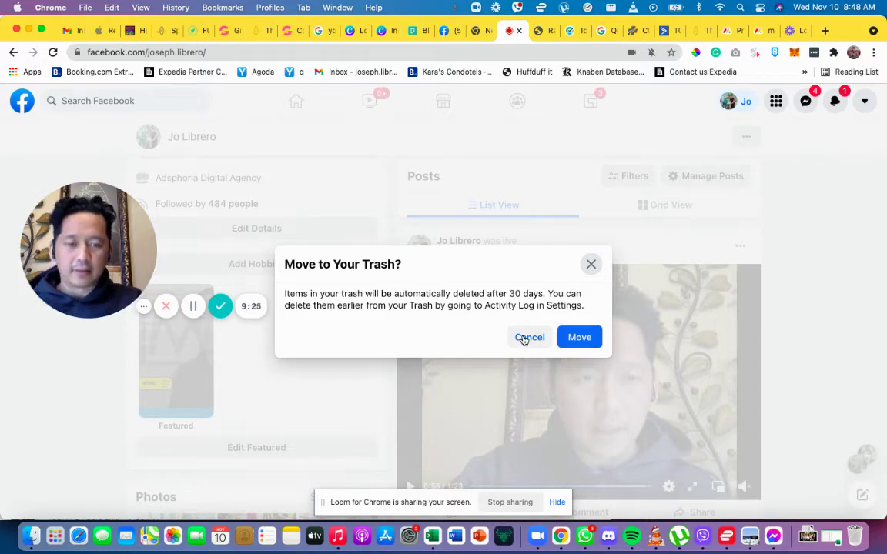
left_click(584, 337)
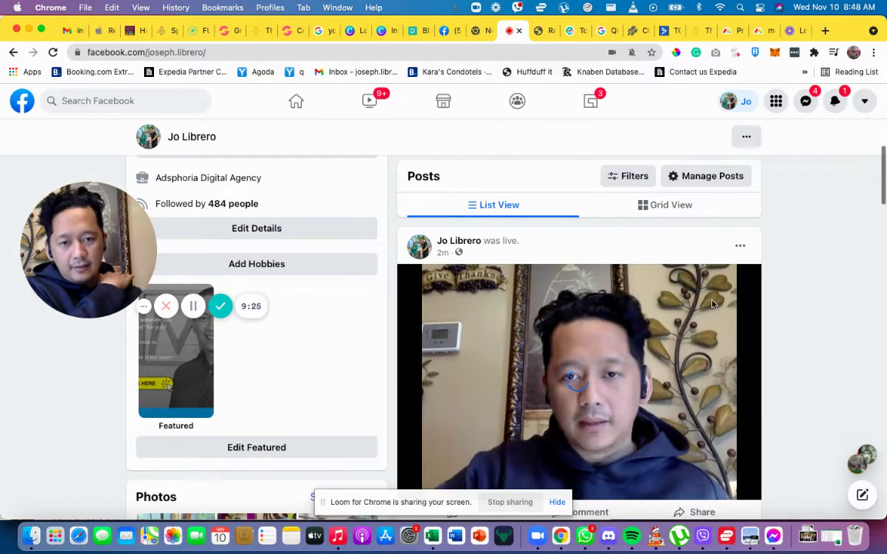
Repeat moving the newest live video post to the trash, accept the confirmation and check the timeline for the post.
left_click(740, 247)
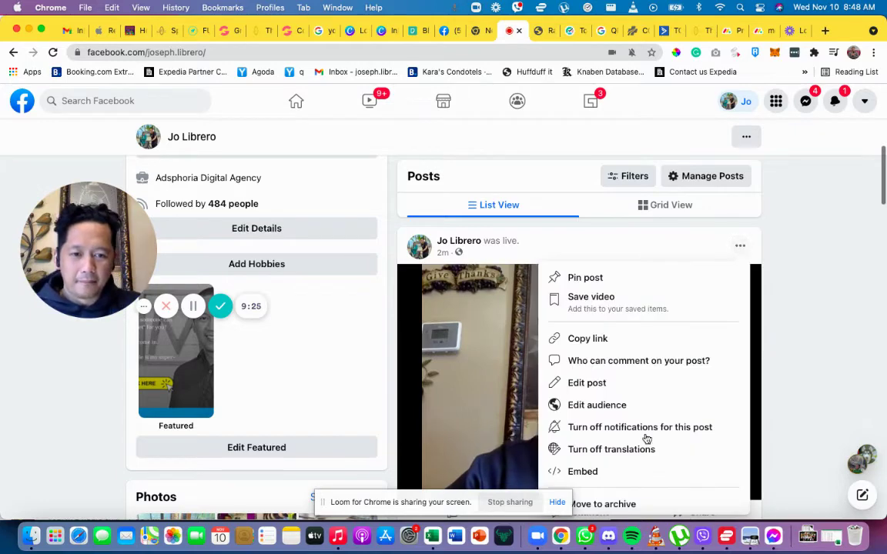
scroll(646, 439, "down", 1)
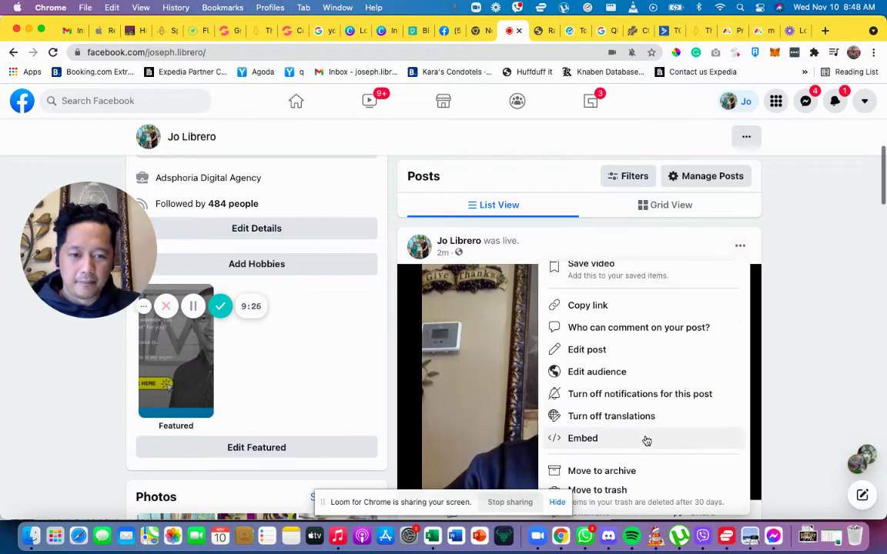
left_click(621, 491)
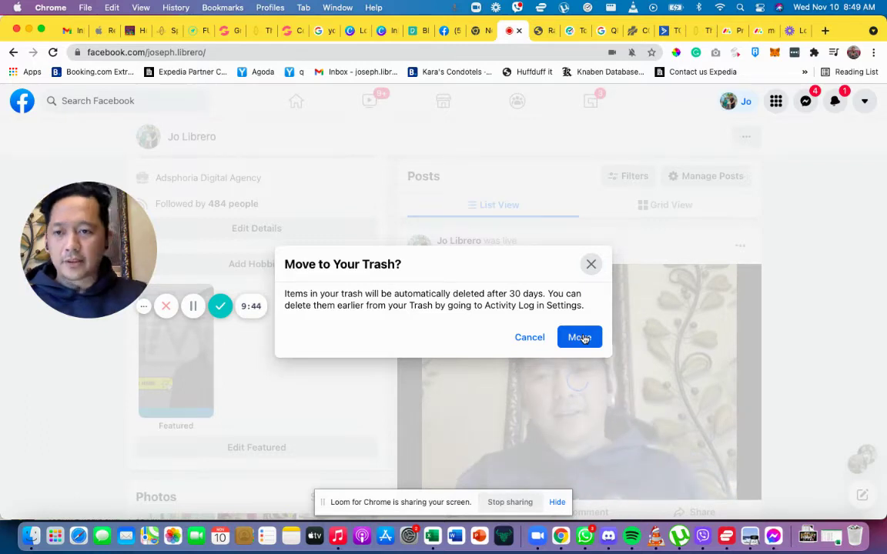
left_click(582, 338)
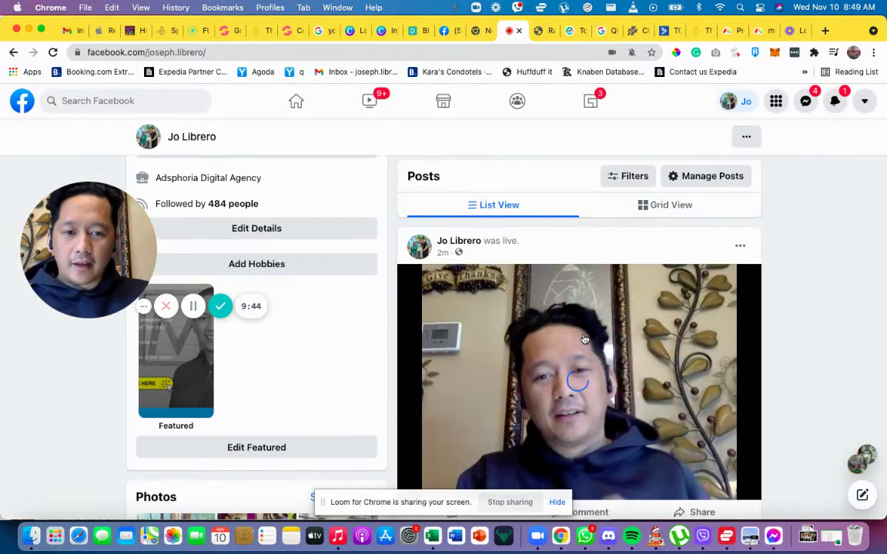
scroll(764, 227, "up", 10)
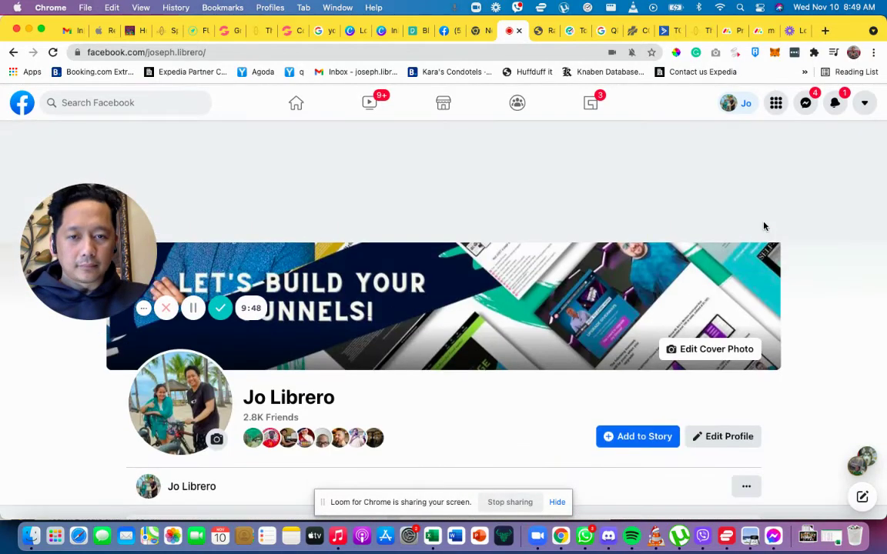
scroll(745, 137, "down", 8)
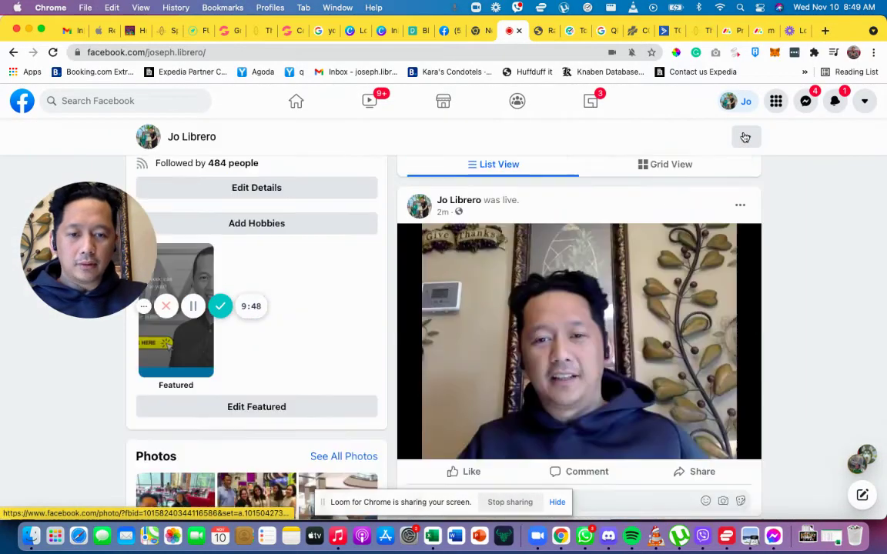
scroll(744, 137, "up", 7)
scroll(744, 138, "up", 1)
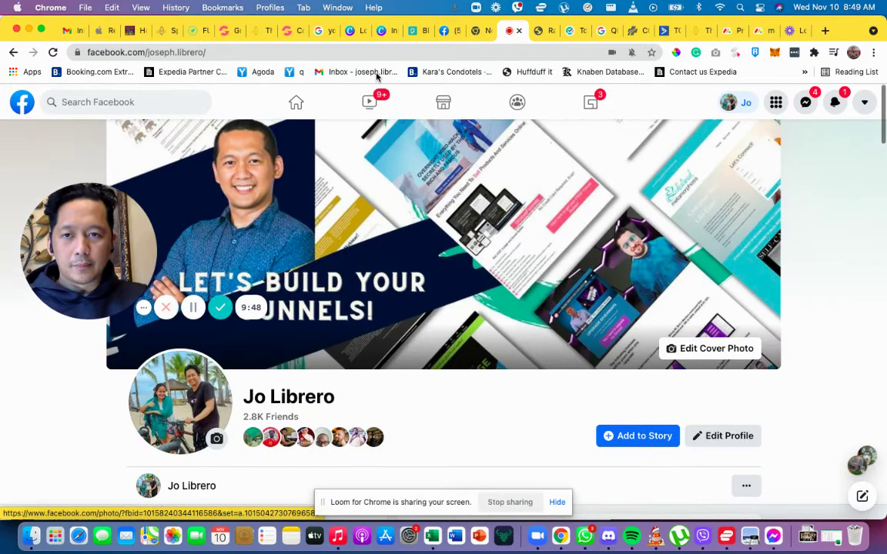
Try to open the home feed from the profile and close the floating video player.
left_click(295, 106)
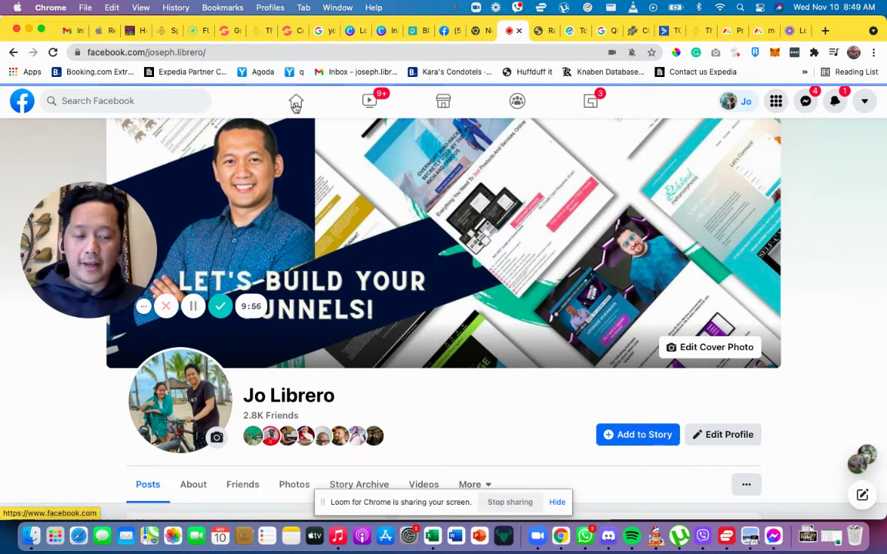
left_click(295, 105)
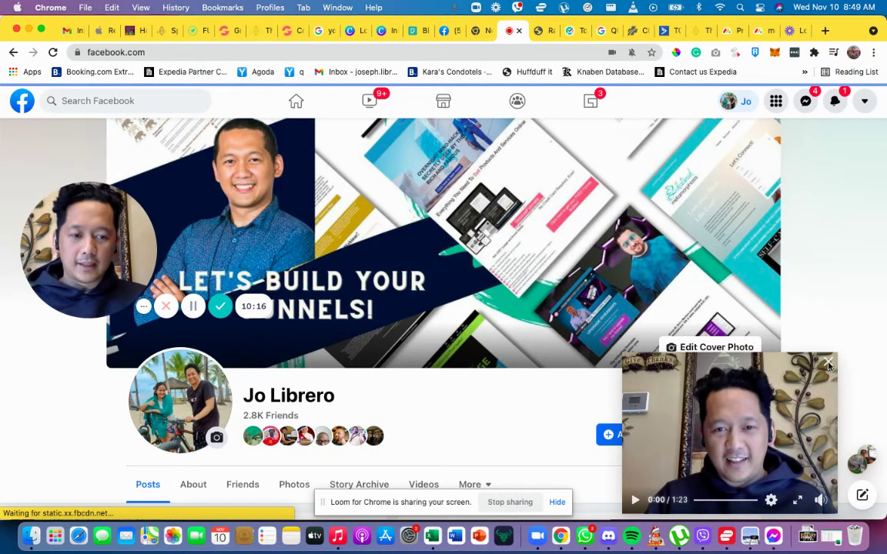
left_click(828, 365)
Check the profile timeline for the trashed live video post and dismiss the error dialog.
scroll(828, 366, "down", 10)
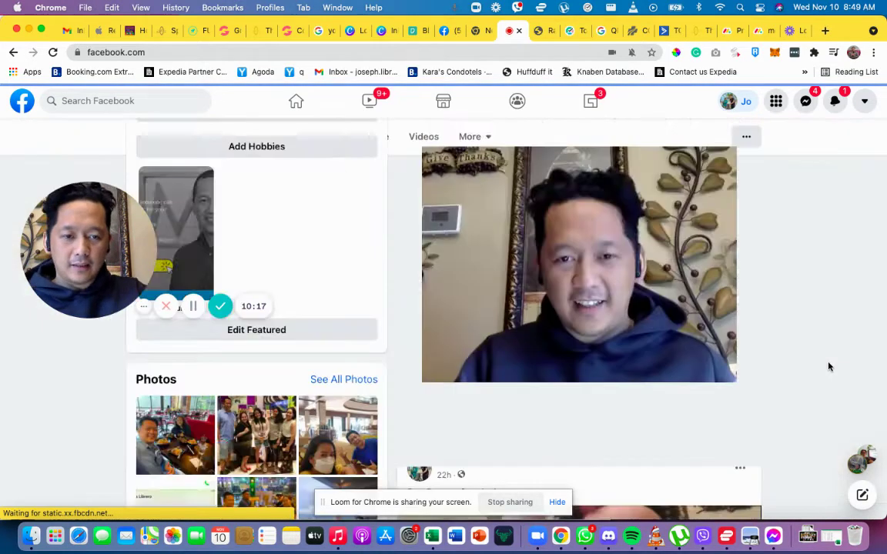
scroll(829, 366, "up", 3)
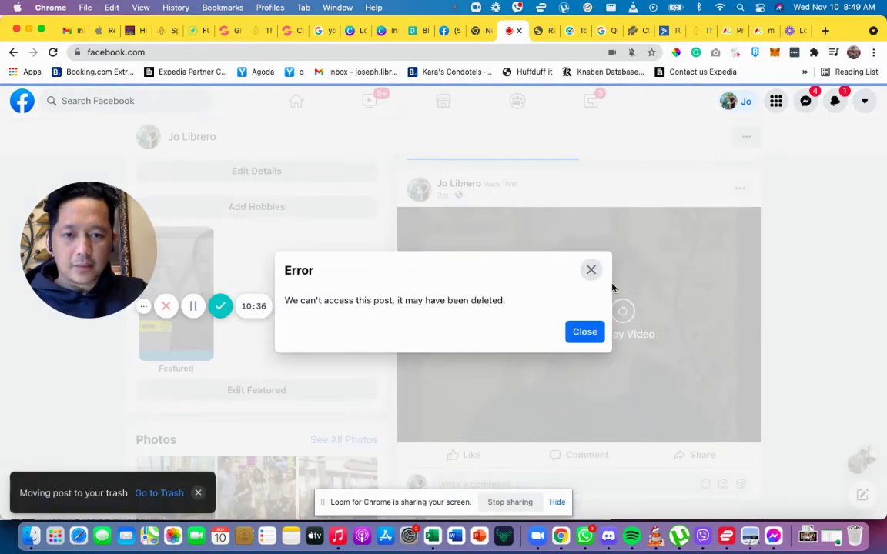
left_click(592, 270)
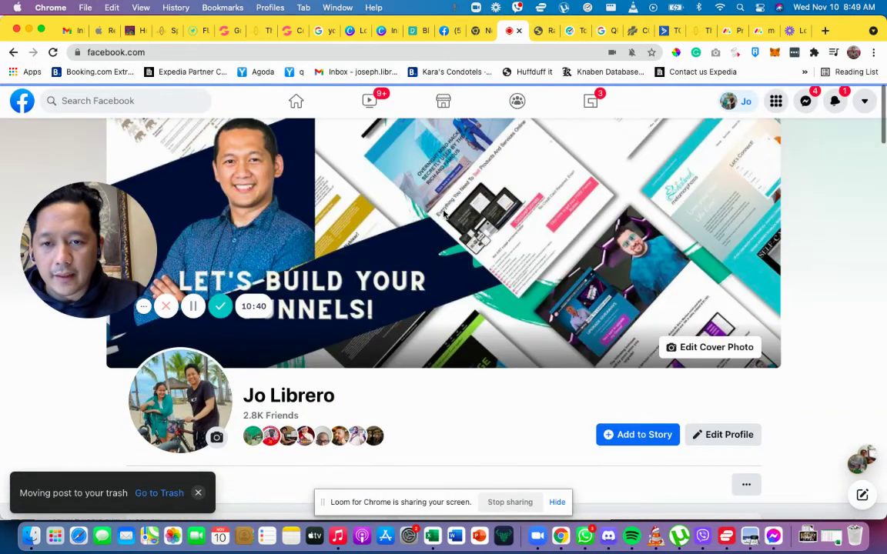
Open the home feed and start creating a new live video from there.
left_click(296, 103)
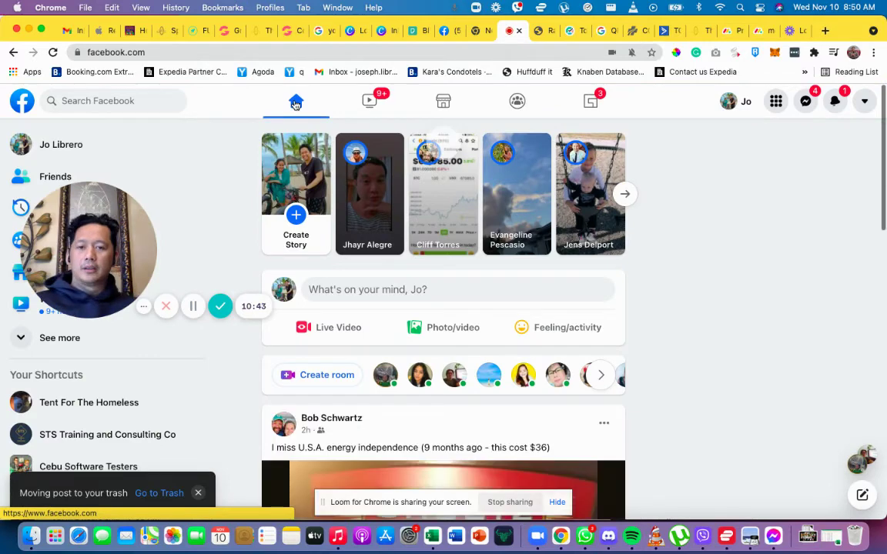
left_click(296, 103)
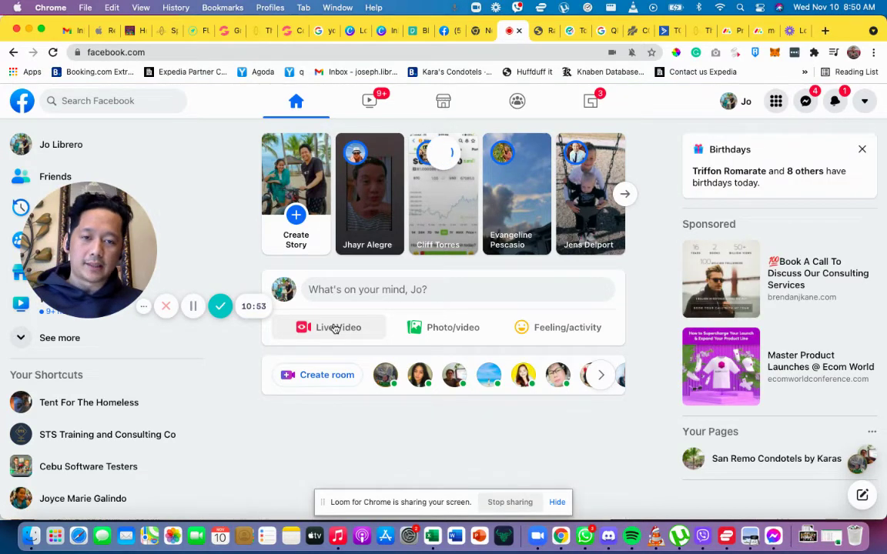
left_click(336, 329)
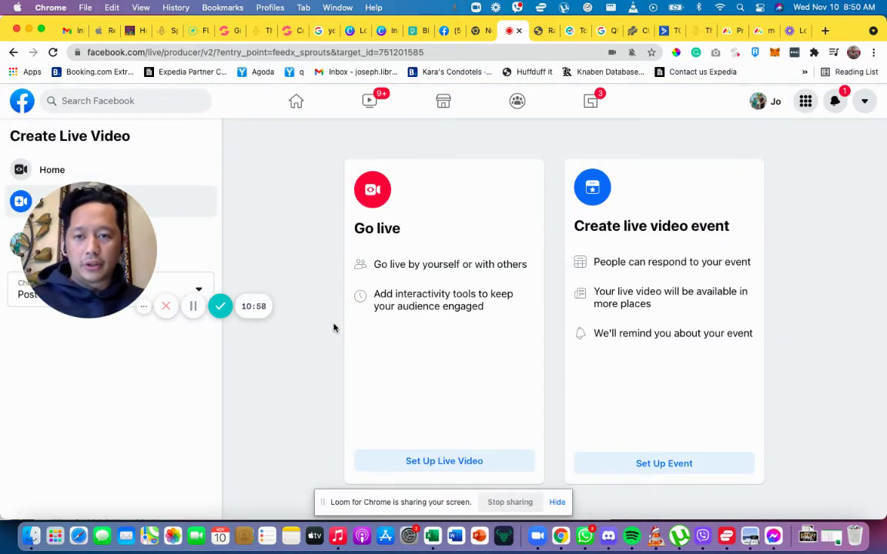
Set the live video to post in the group 9to5 Entrepreneurs (Learn, Start and Grow Your Business).
left_click_drag(115, 201, 273, 110)
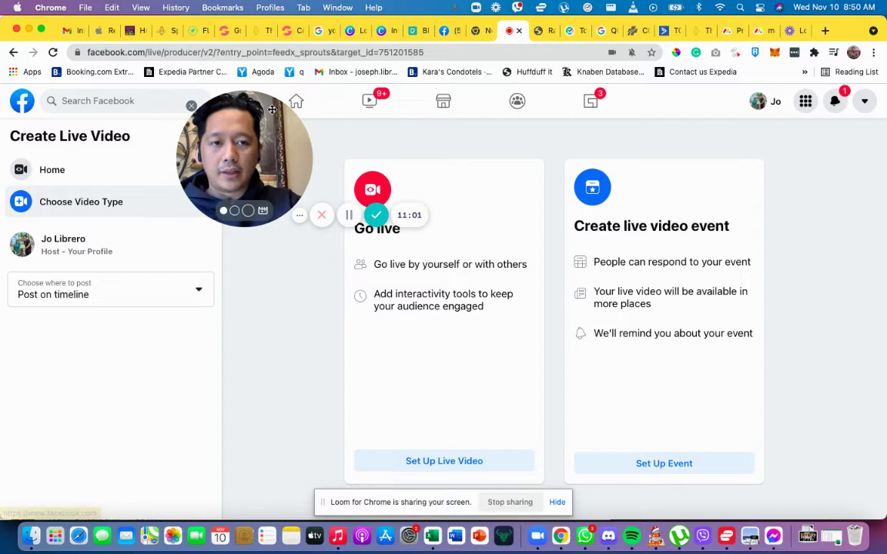
left_click(106, 298)
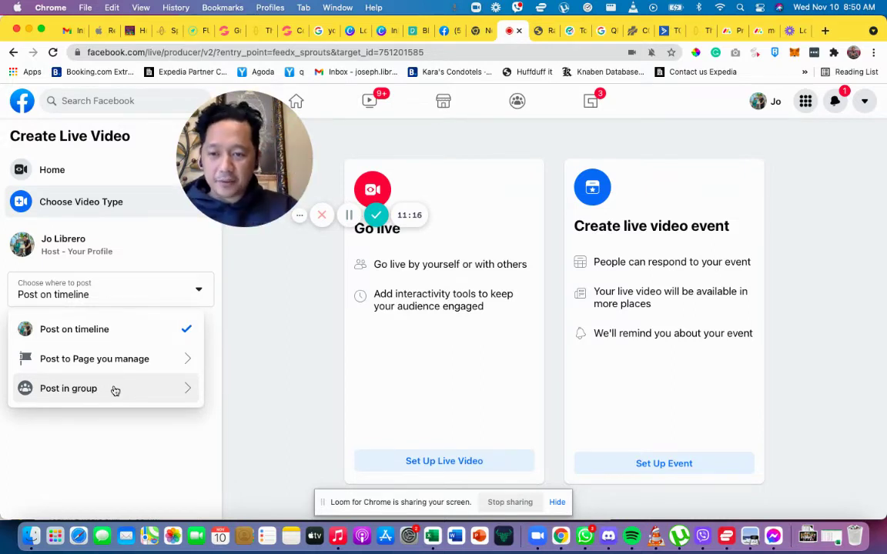
left_click(183, 392)
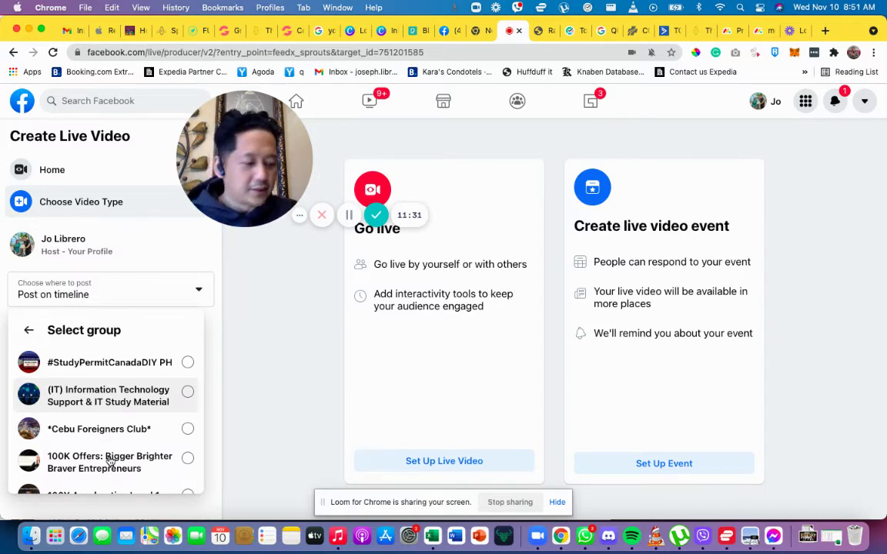
scroll(110, 460, "down", 10)
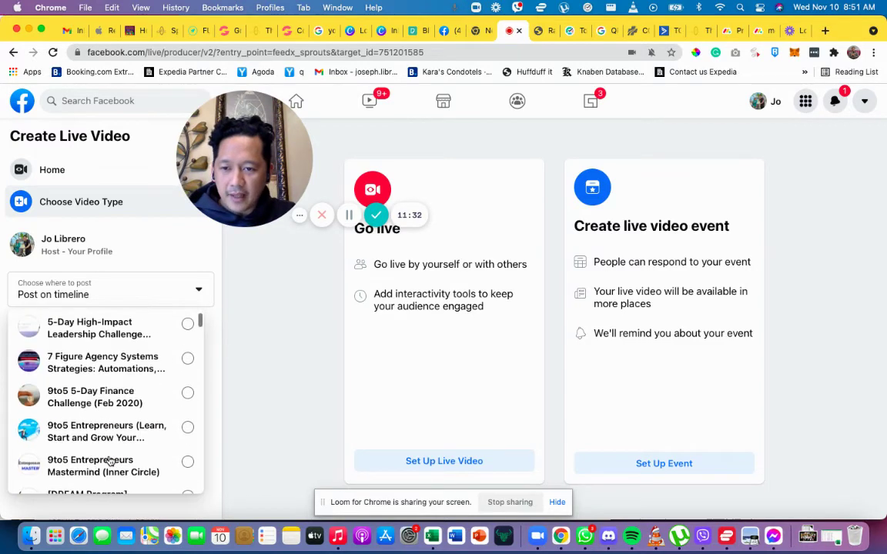
scroll(110, 460, "up", 3)
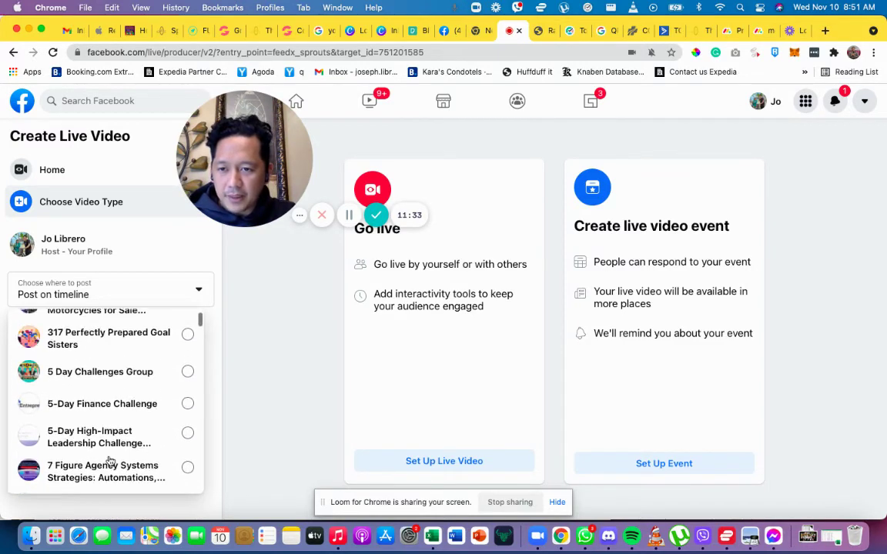
scroll(110, 460, "up", 1)
scroll(110, 460, "up", 5)
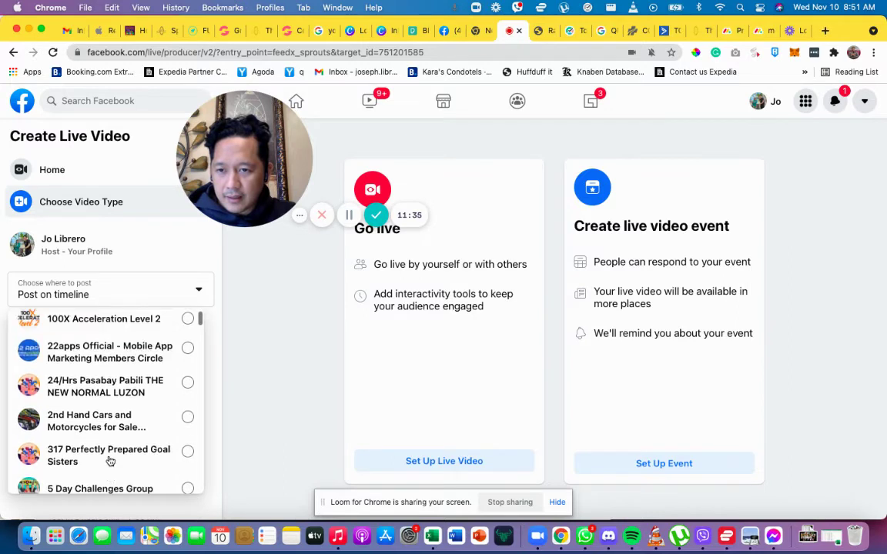
scroll(110, 460, "up", 1)
scroll(110, 461, "up", 4)
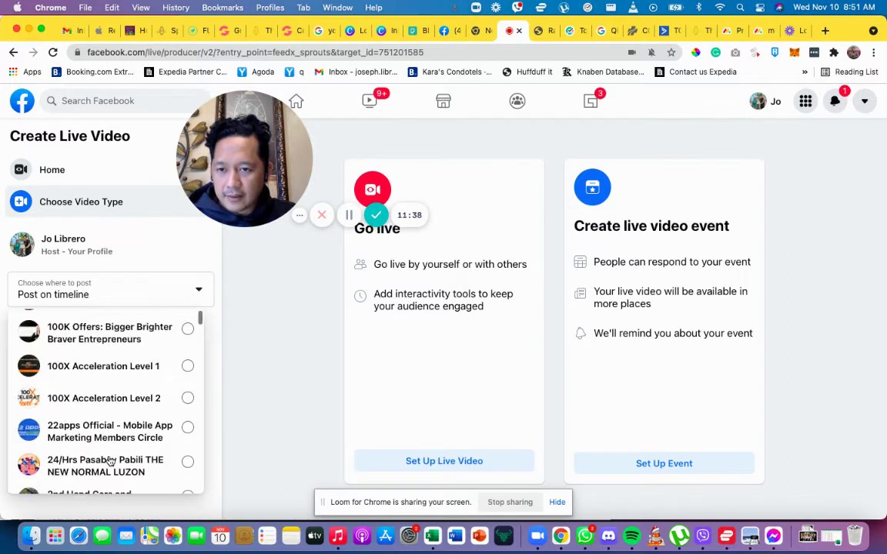
scroll(110, 461, "up", 2)
scroll(110, 460, "down", 8)
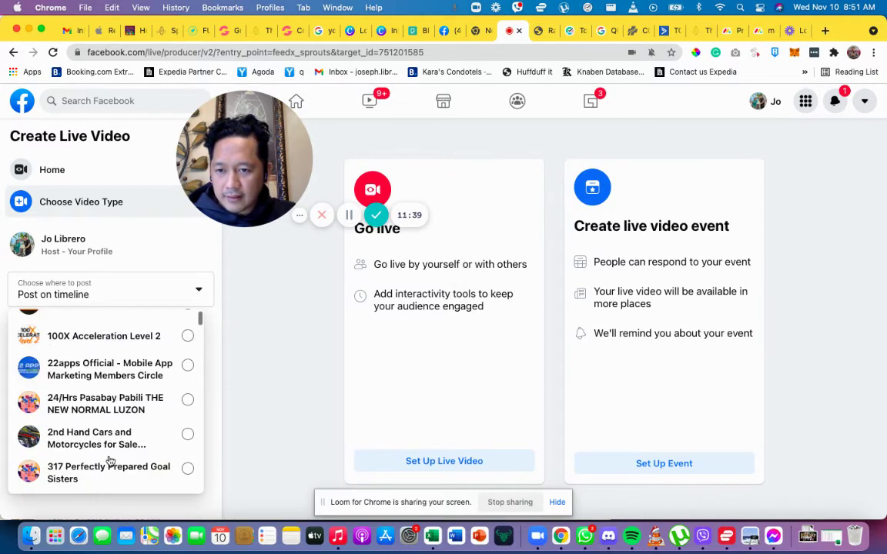
scroll(111, 460, "down", 7)
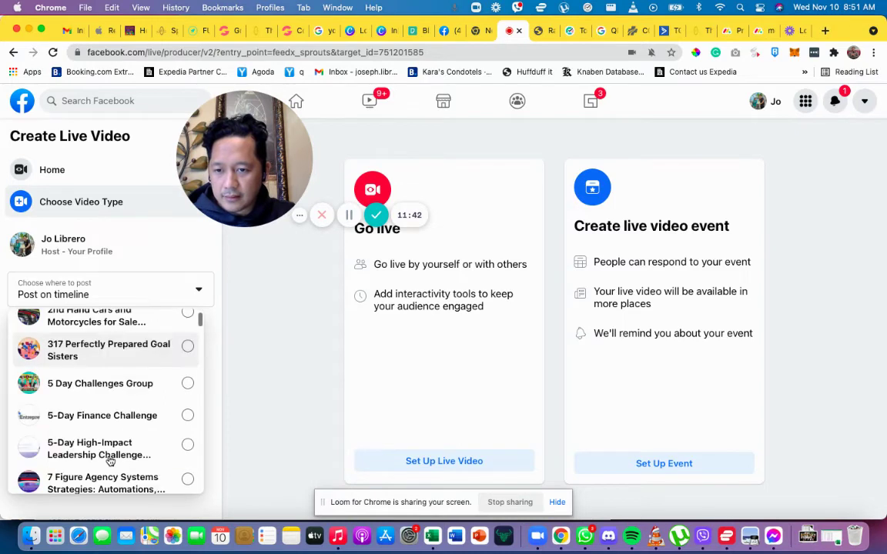
scroll(110, 460, "down", 3)
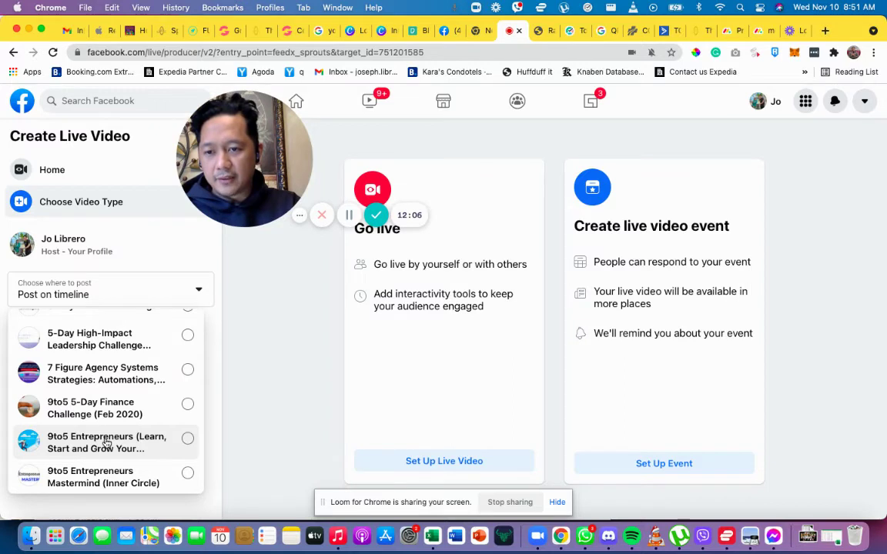
left_click(107, 441)
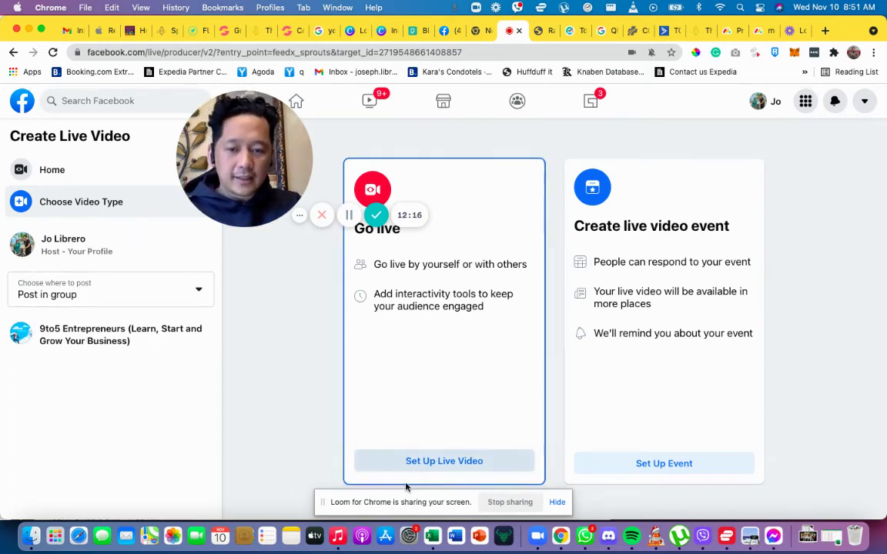
Set up a Go live video with the webcam as its video source and dismiss the graphics tip.
left_click(447, 462)
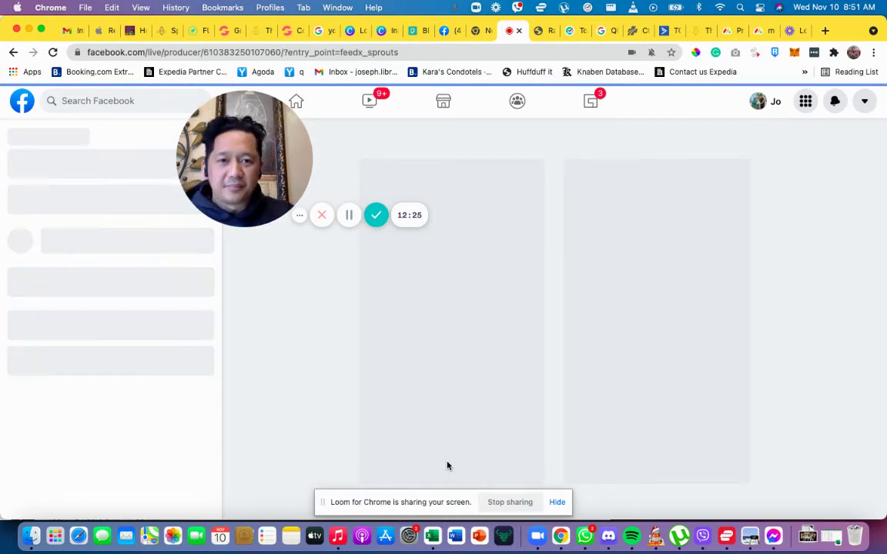
left_click_drag(268, 136, 672, 164)
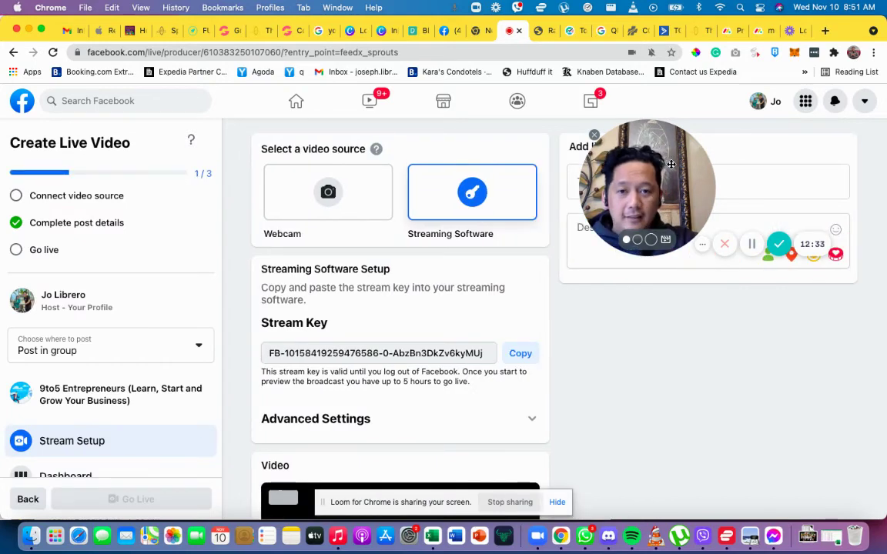
left_click_drag(672, 164, 668, 386)
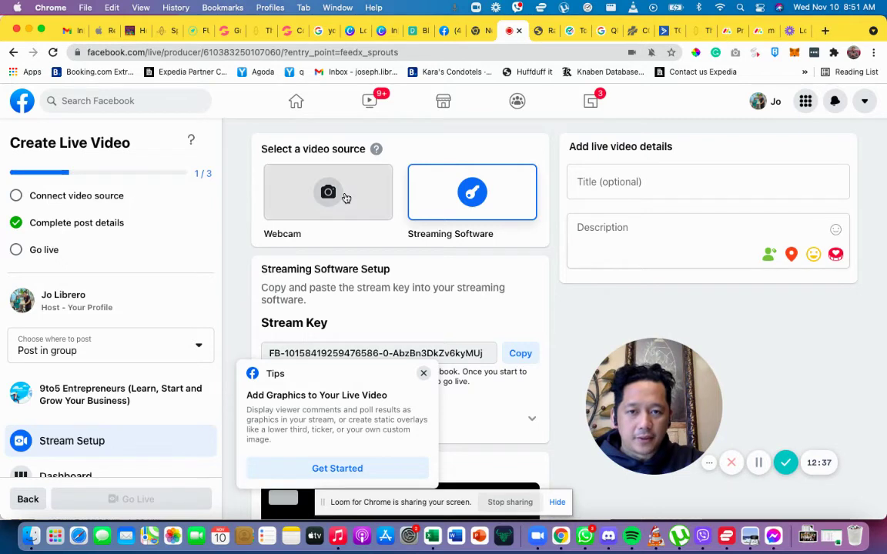
left_click(344, 198)
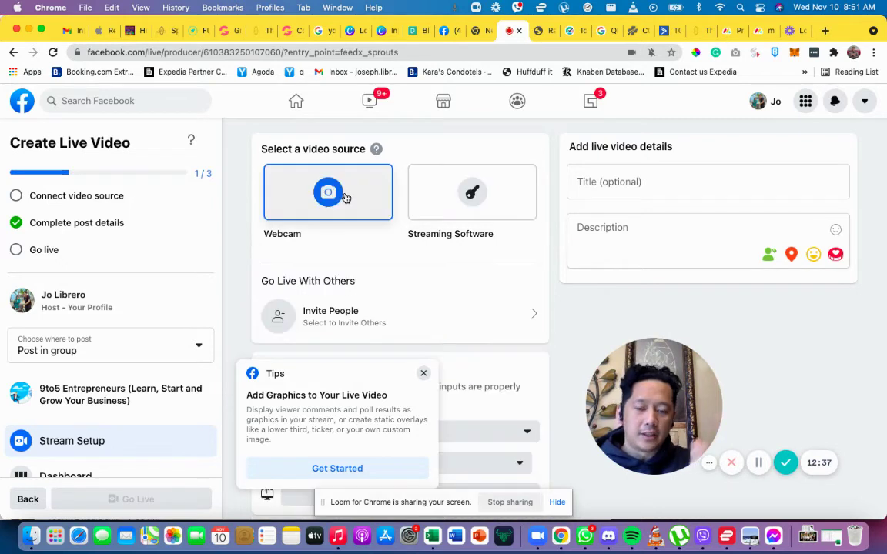
left_click(424, 374)
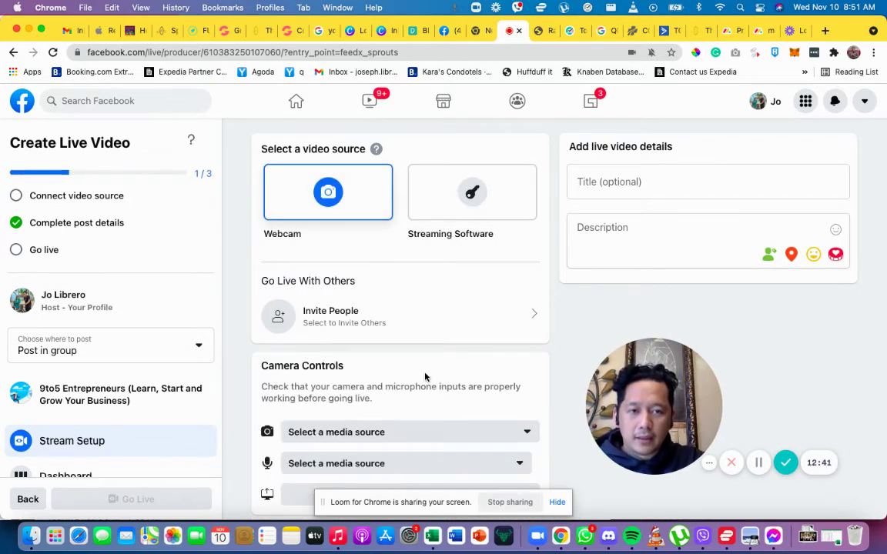
Enter "This is a test" as the live video's title.
left_click(609, 185)
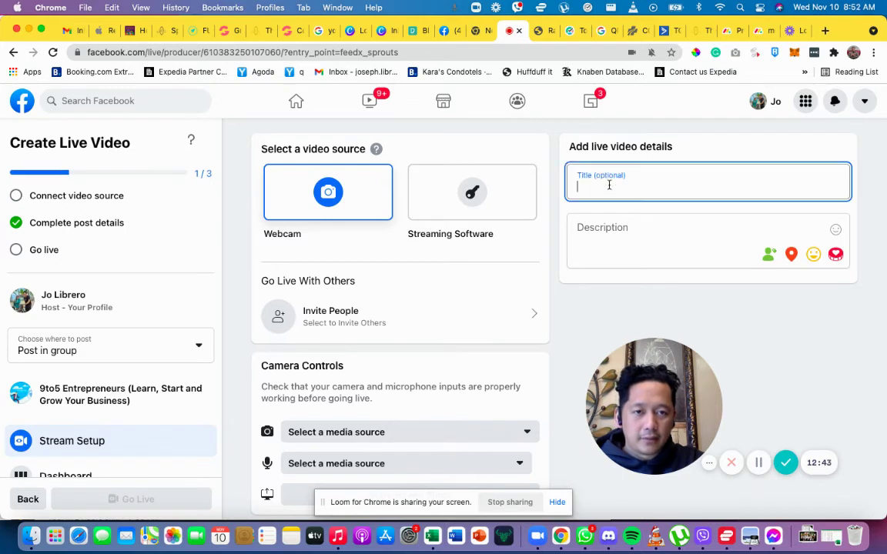
type("This ")
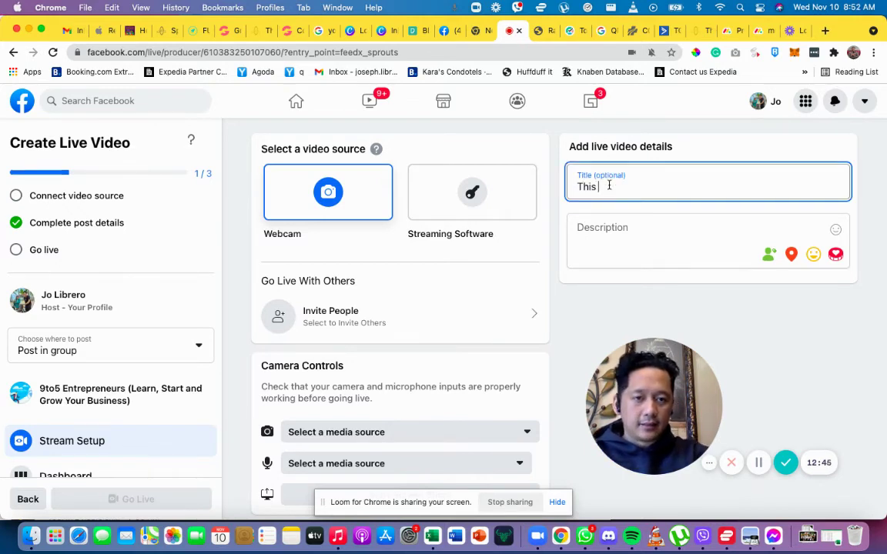
type("is a t")
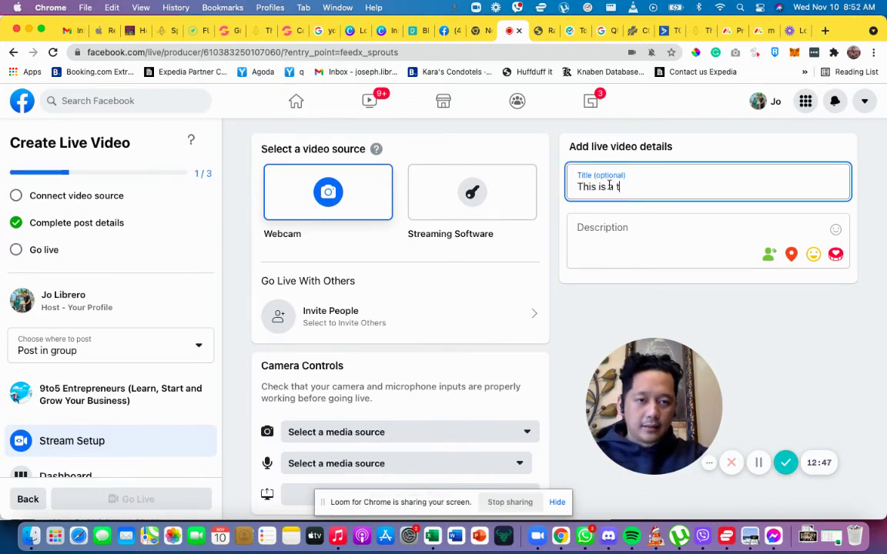
type("est")
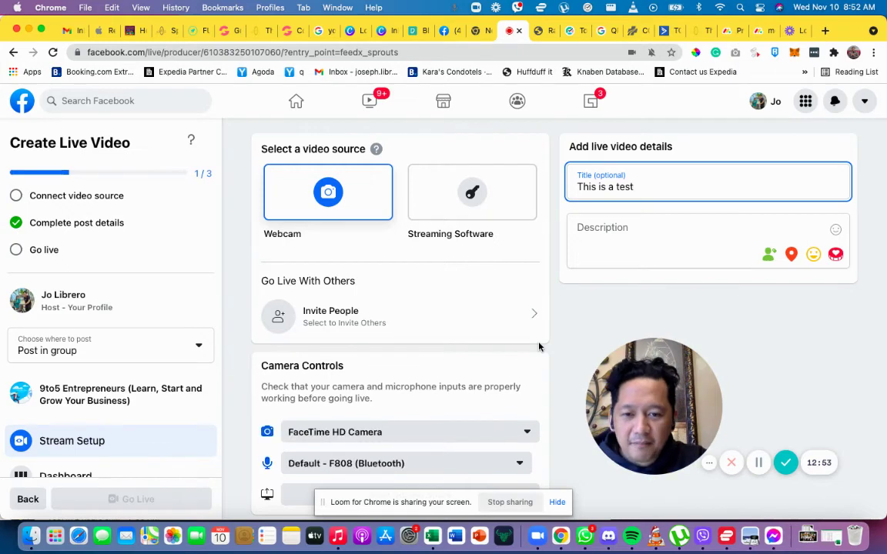
Set the microphone input in the camera controls to Internal Microphone (Built-in).
scroll(539, 346, "down", 4)
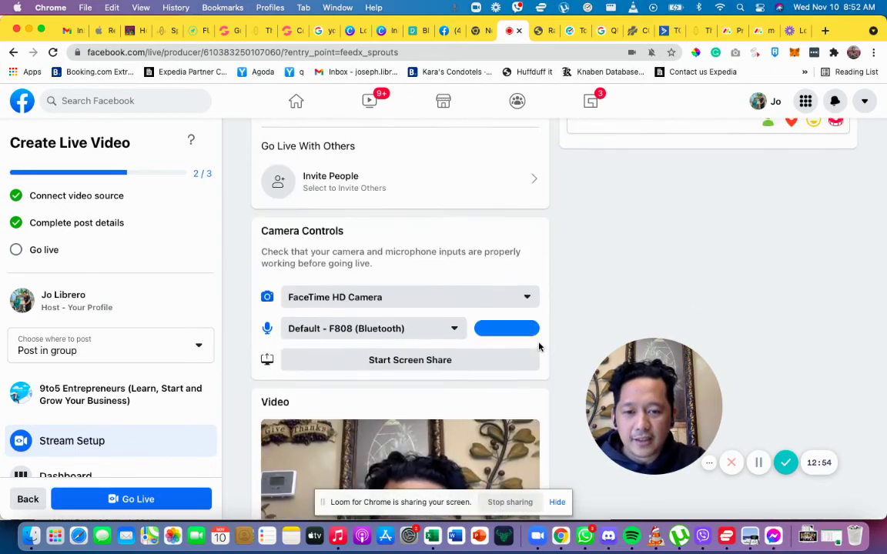
left_click(440, 328)
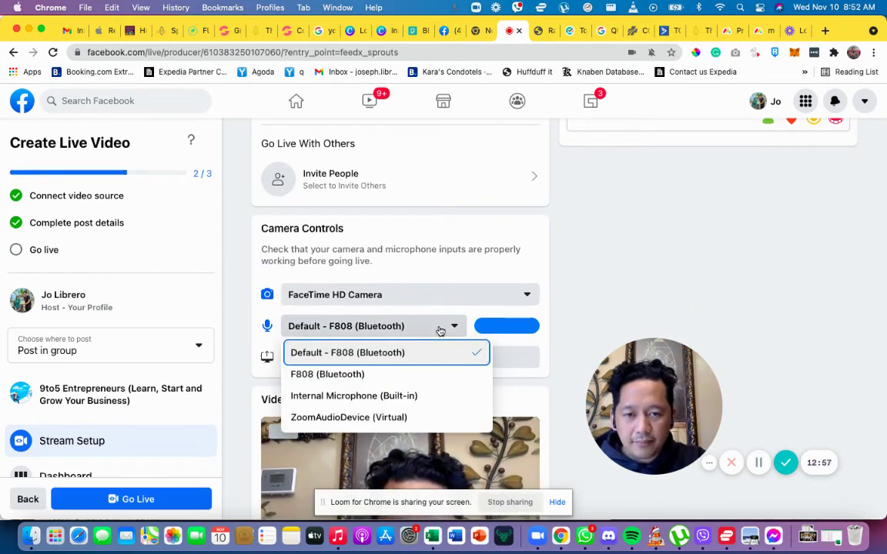
left_click(377, 395)
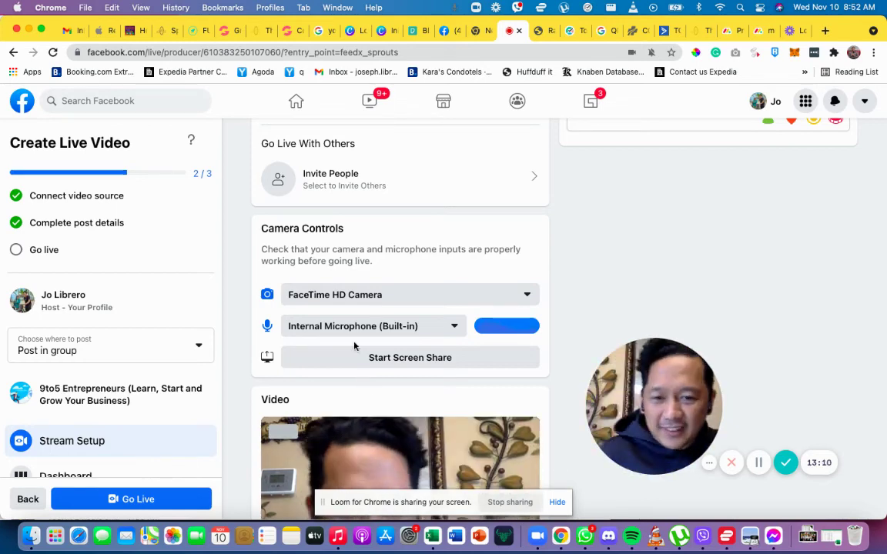
Check the camera preview and start the live broadcast to the selected group.
scroll(254, 294, "down", 5)
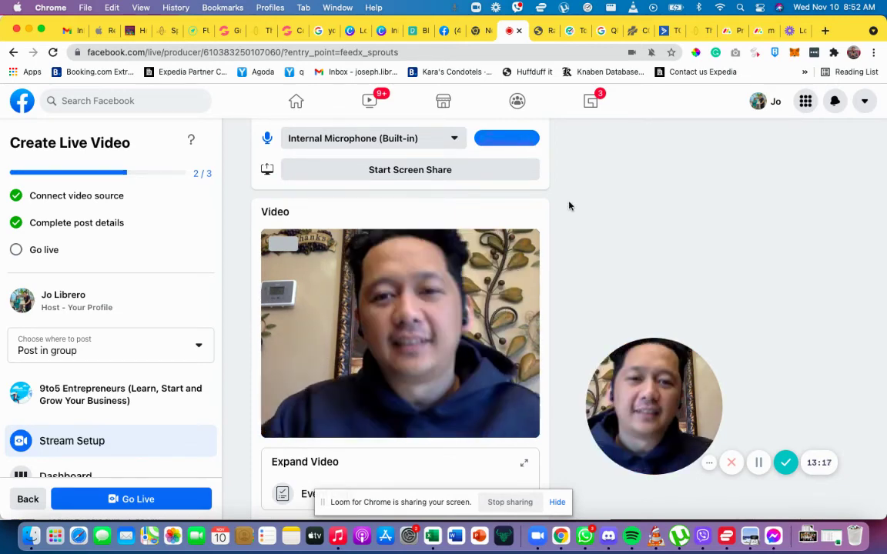
left_click(127, 500)
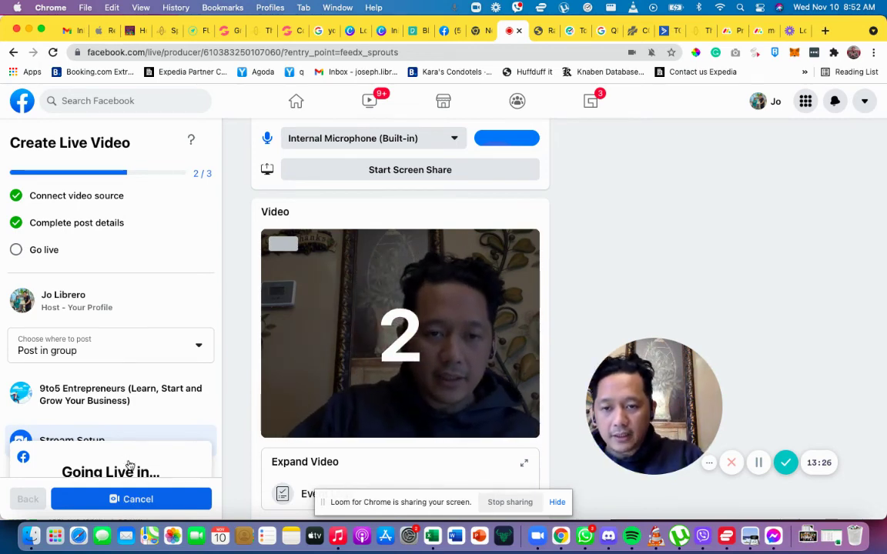
scroll(130, 465, "down", 2)
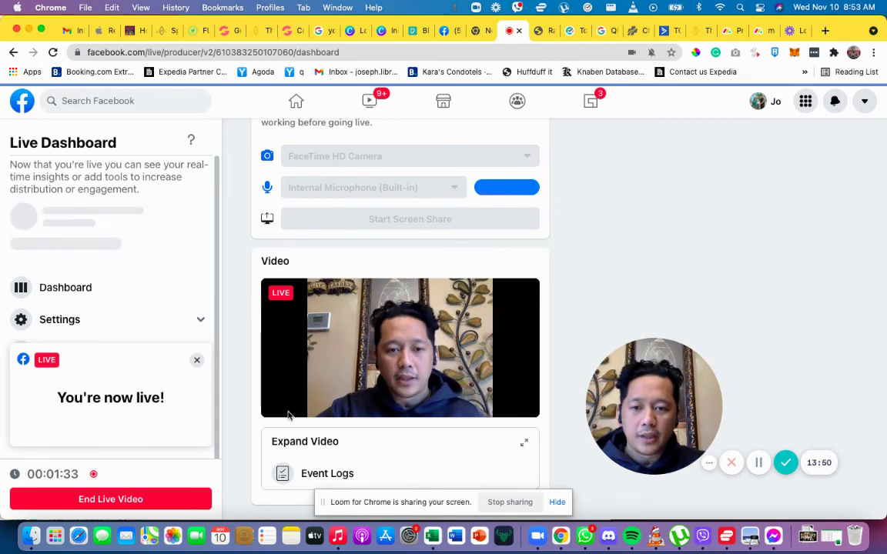
scroll(243, 426, "down", 1)
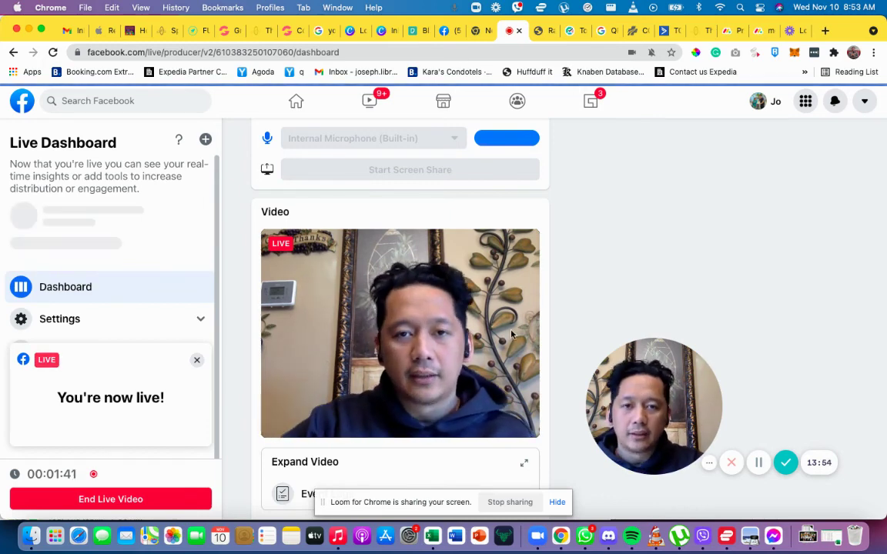
Look over the running broadcast's dashboard, including the camera controls, video preview, insights, stream metrics and post details.
scroll(460, 296, "down", 1)
scroll(512, 334, "up", 5)
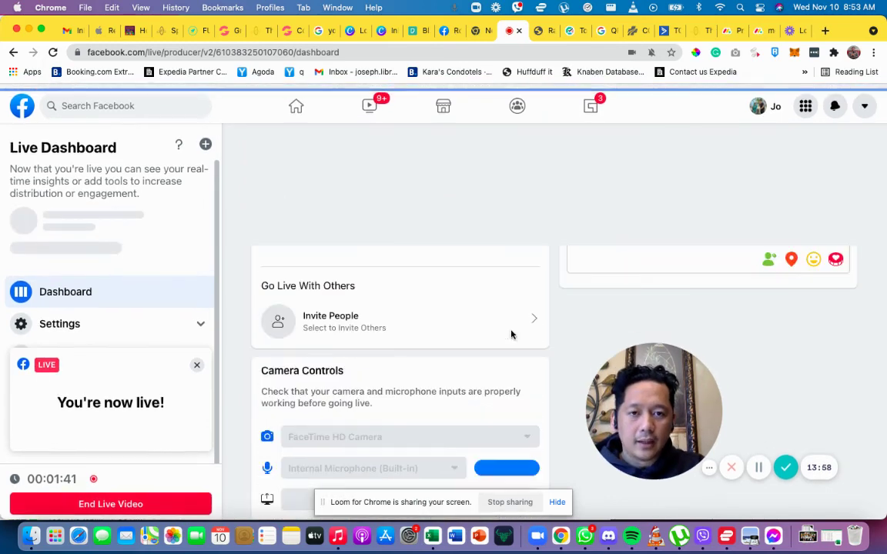
scroll(511, 335, "down", 1)
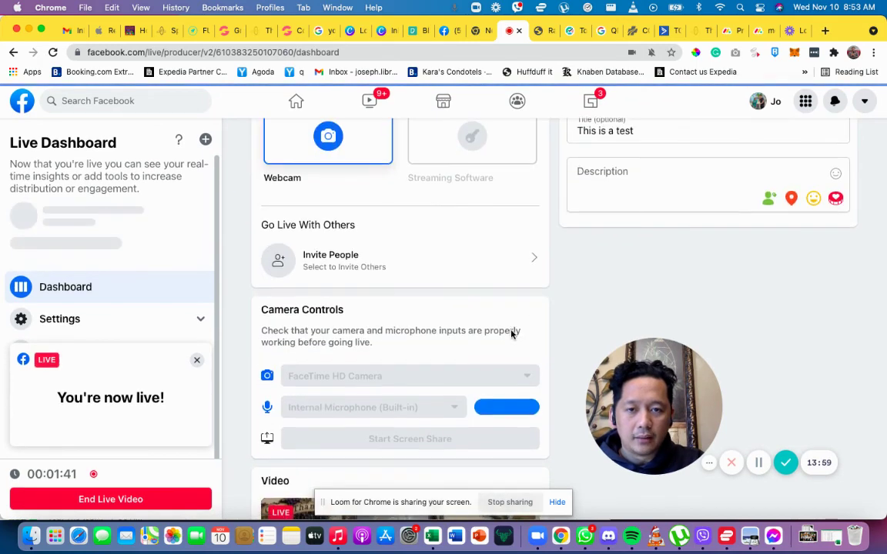
scroll(511, 334, "down", 4)
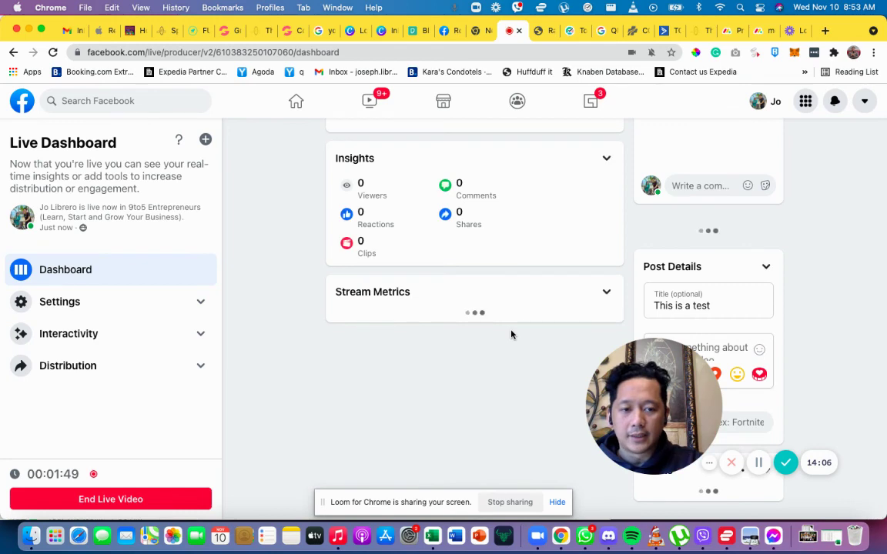
scroll(511, 334, "up", 4)
scroll(511, 334, "up", 1)
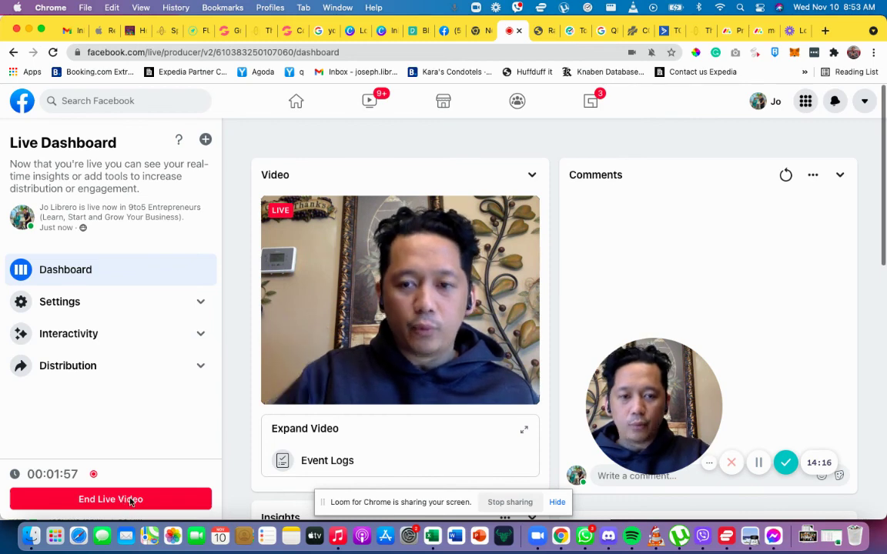
End the group's live video and confirm ending the broadcast.
left_click(131, 501)
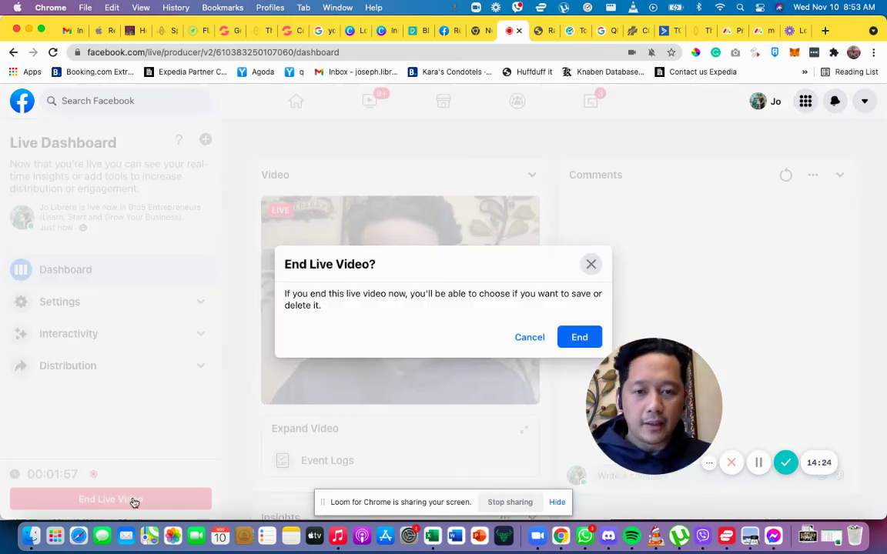
left_click(451, 380)
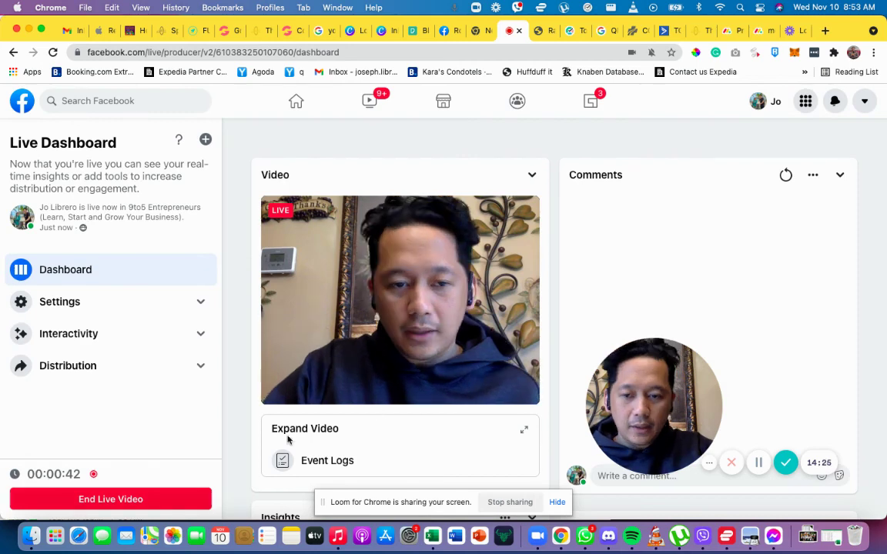
left_click(187, 498)
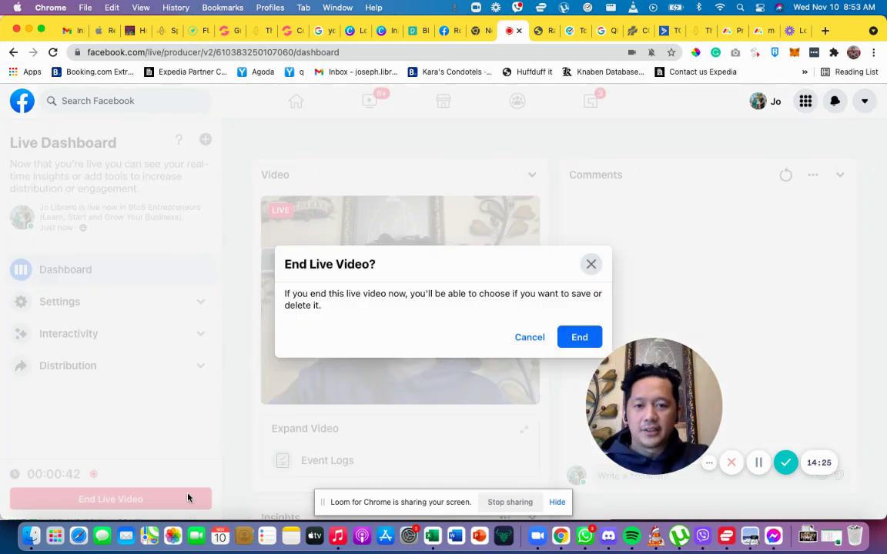
left_click(578, 339)
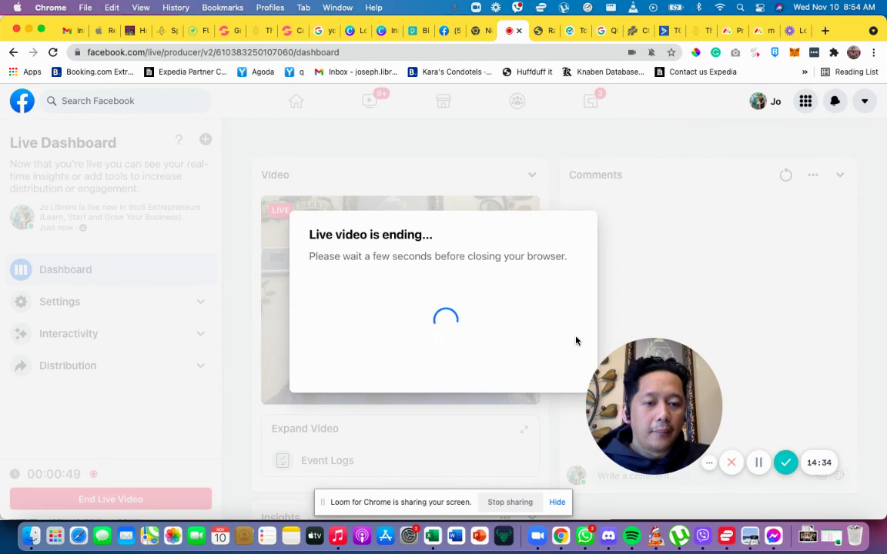